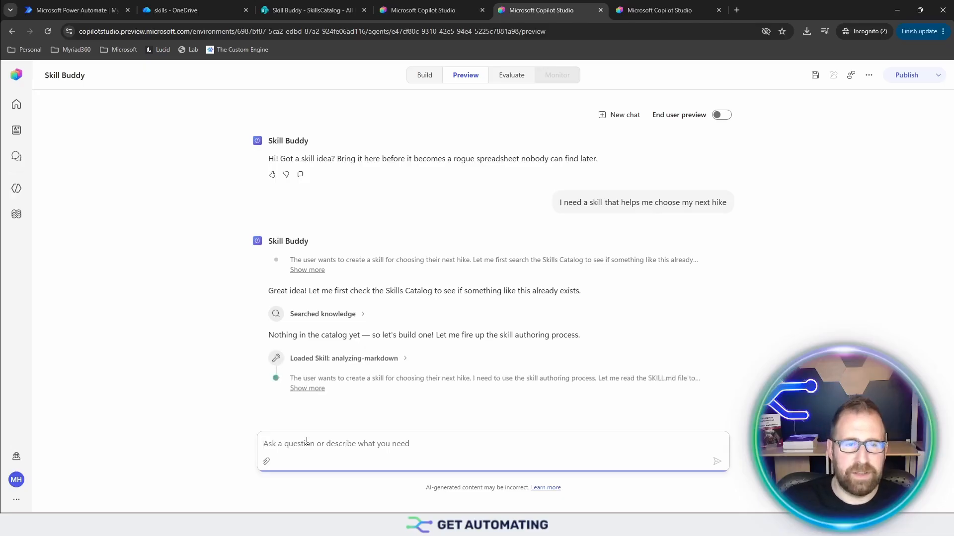
Step: Examine the skill files and their properties in the SkillsCatalog library on SharePoint
{"action": "left_click", "coordinate": [304, 12]}
{"action": "scroll", "coordinate": [250, 288], "scroll_direction": "down", "scroll_amount": 5}
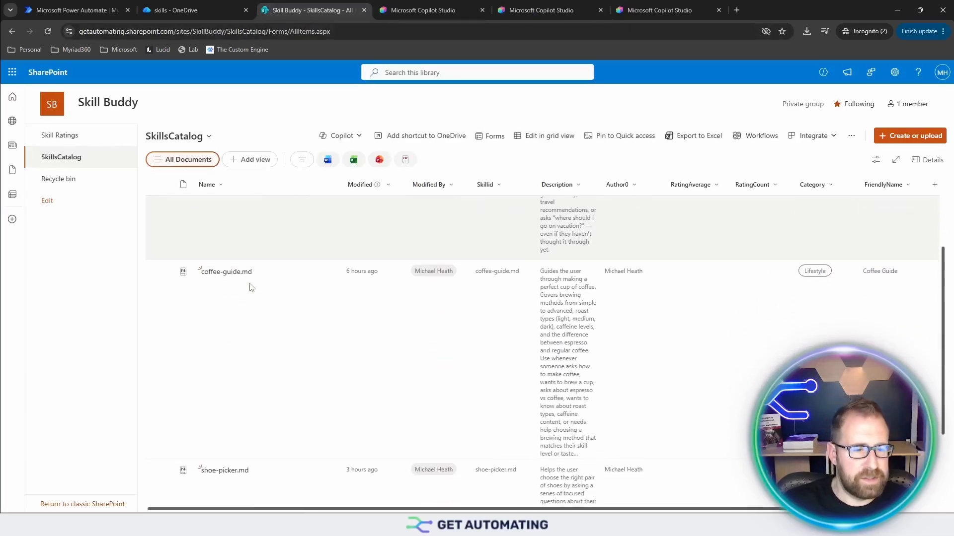
{"action": "scroll", "coordinate": [253, 312], "scroll_direction": "up", "scroll_amount": 5}
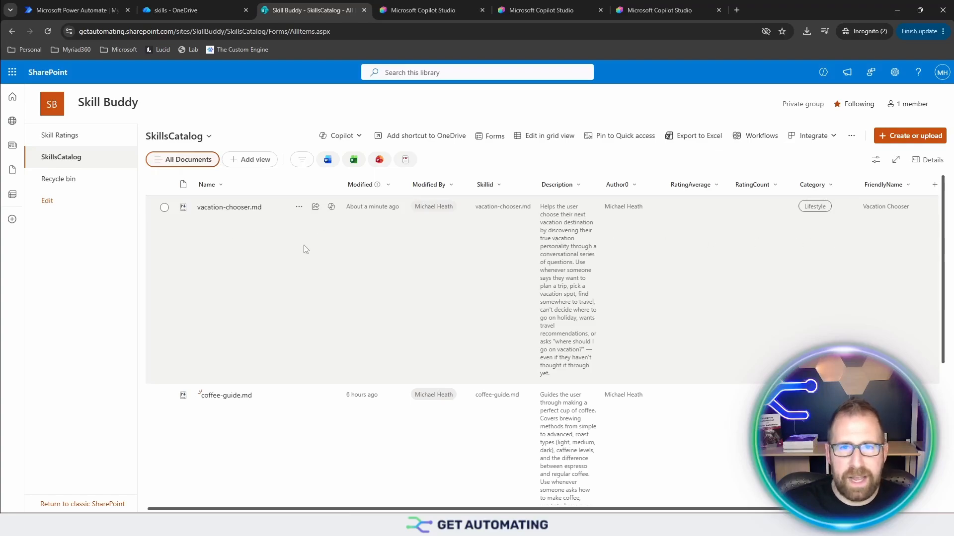
Step: In the Skill Buddy preview chat, choose option 1, Describe and Design, and answer the description request with "All those are fine to consider"
{"action": "left_click", "coordinate": [422, 10]}
{"action": "left_click", "coordinate": [542, 10]}
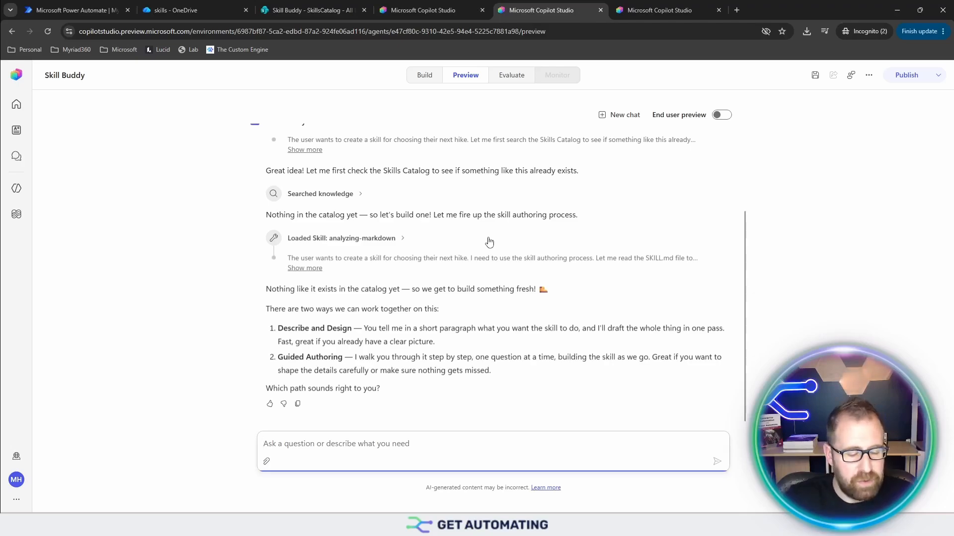
{"action": "type", "text": "1"}
{"action": "key", "text": "Return"}
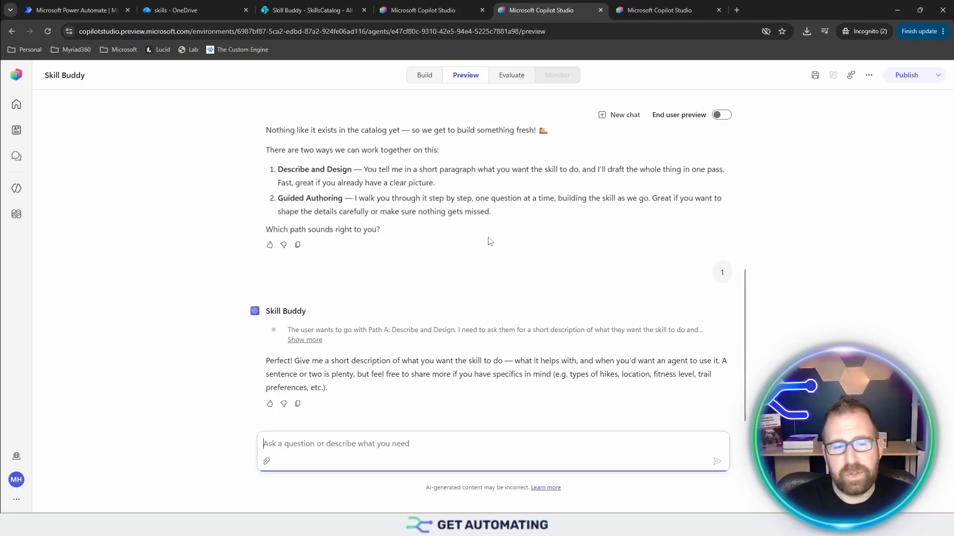
{"action": "type", "text": "All those are fine to consider"}
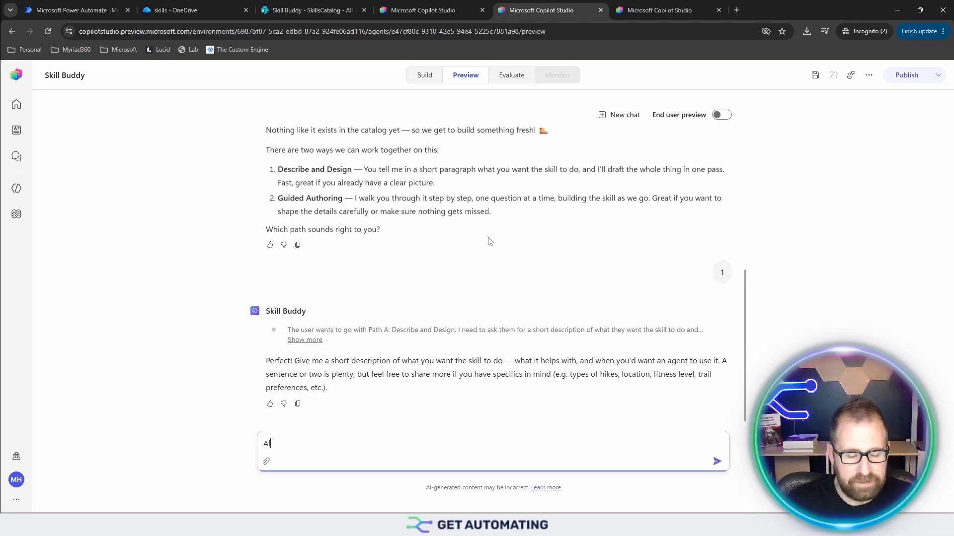
{"action": "key", "text": "Return"}
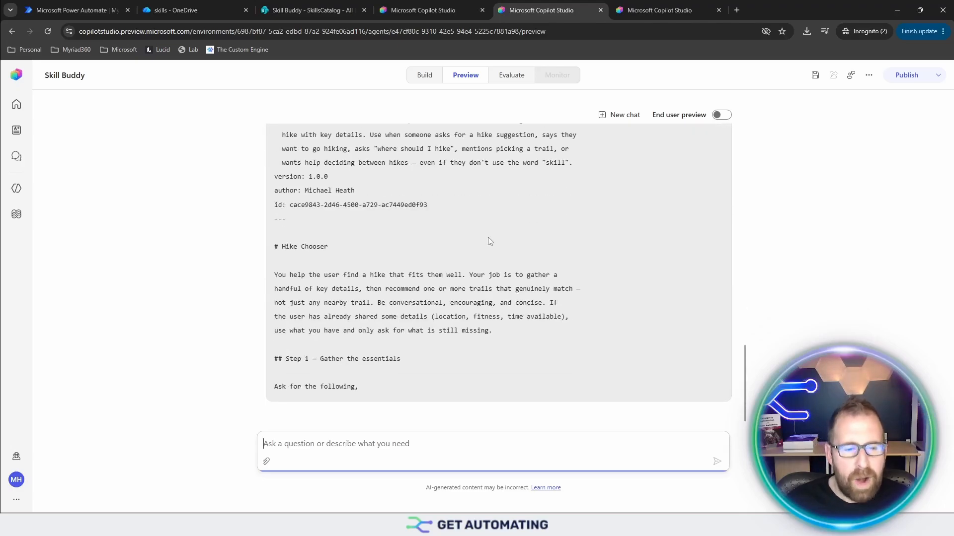
Step: Examine the agent's full reasoning behind the hike-chooser draft and compare the conversation with end user preview on and off
{"action": "scroll", "coordinate": [504, 224], "scroll_direction": "up", "scroll_amount": 7}
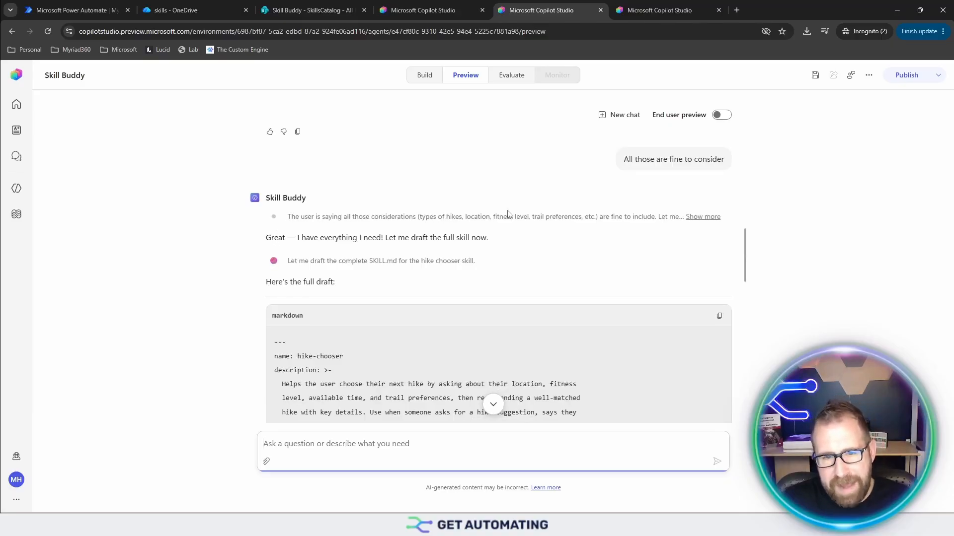
{"action": "left_click", "coordinate": [702, 216]}
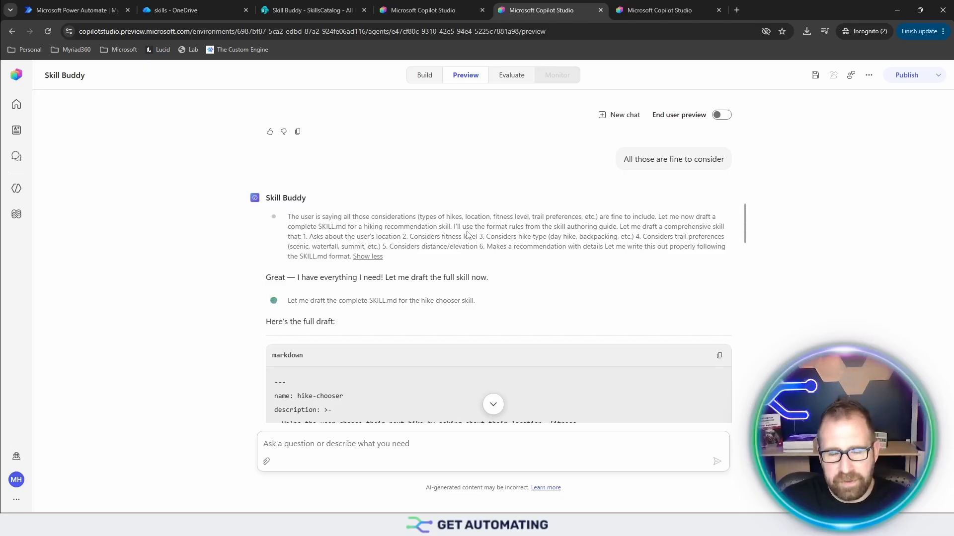
{"action": "left_click", "coordinate": [723, 116]}
{"action": "scroll", "coordinate": [710, 122], "scroll_direction": "up", "scroll_amount": 3}
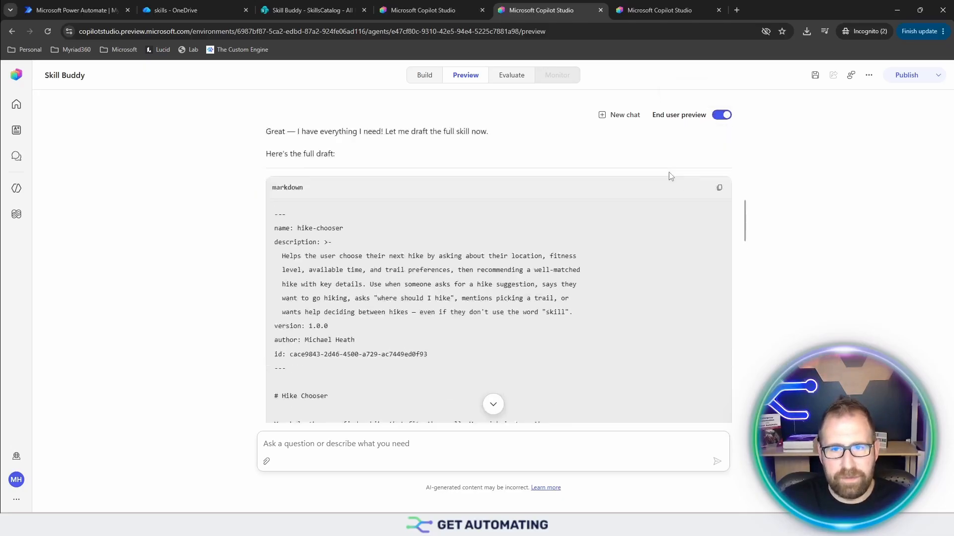
{"action": "left_click", "coordinate": [721, 115]}
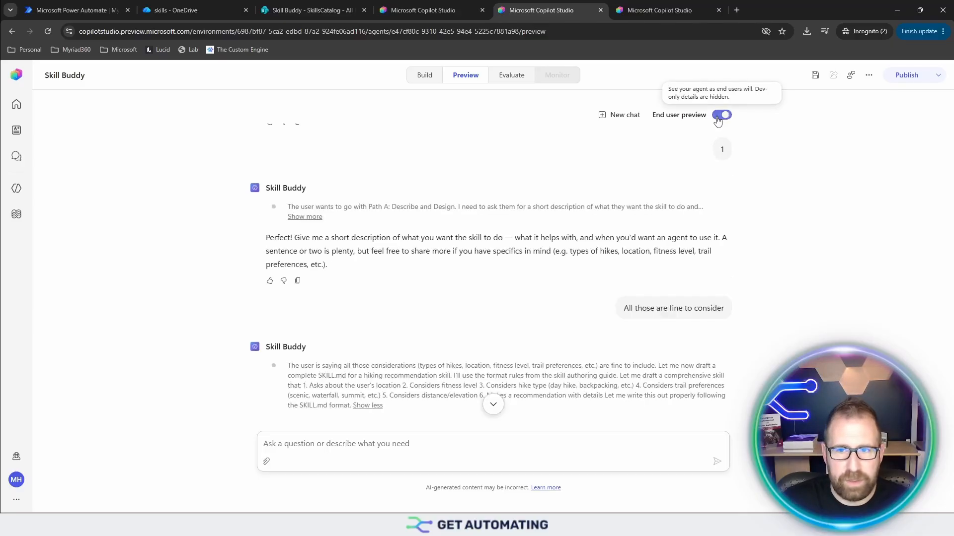
Step: Go to the end of the draft and approve it by replying "good to go"
{"action": "left_click", "coordinate": [492, 404]}
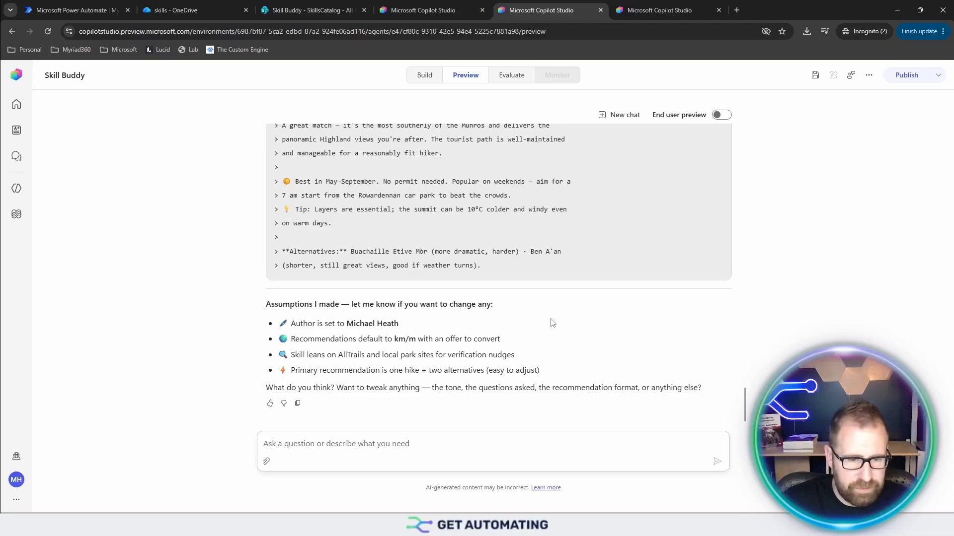
{"action": "left_click", "coordinate": [459, 451]}
{"action": "type", "text": "g"}
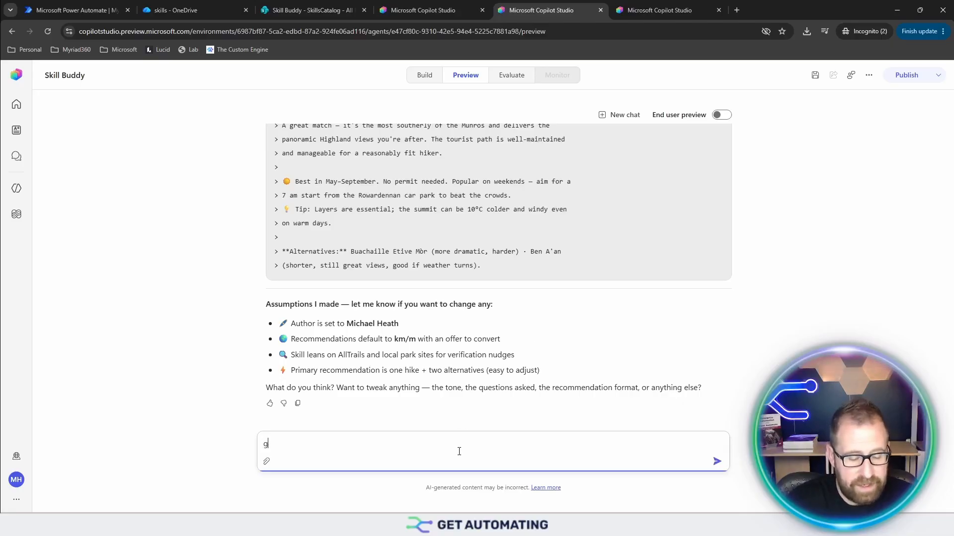
{"action": "type", "text": "ood to go"}
{"action": "key", "text": "Return"}
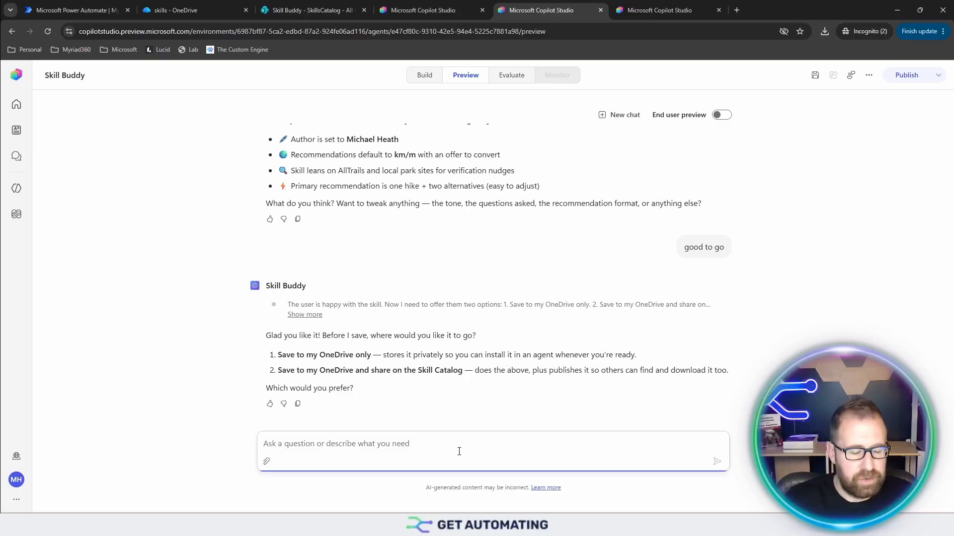
Step: Choose option 2, saving to OneDrive and sharing on the Skill Catalog, and assign the category Lifestyle
{"action": "type", "text": "2"}
{"action": "key", "text": "Return"}
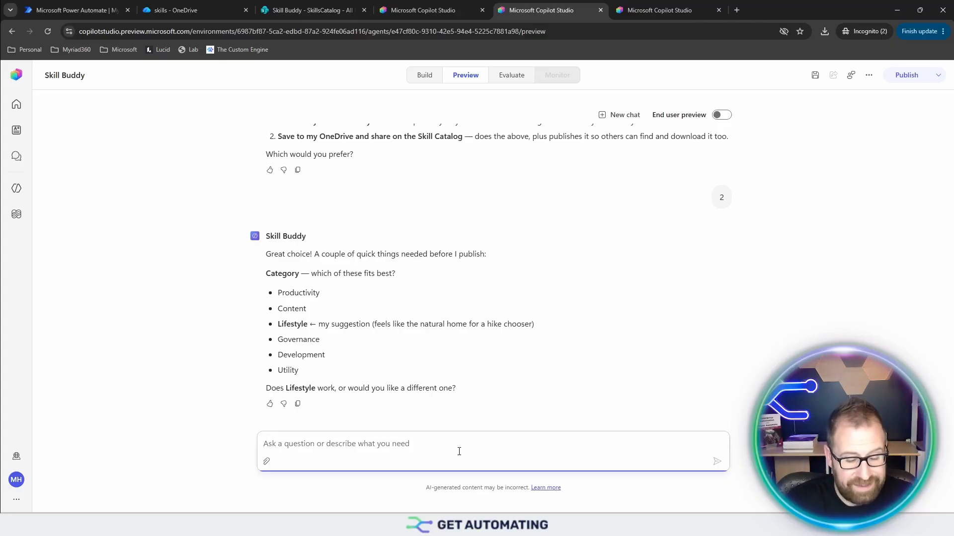
{"action": "type", "text": "Lifestyle"}
{"action": "key", "text": "Return"}
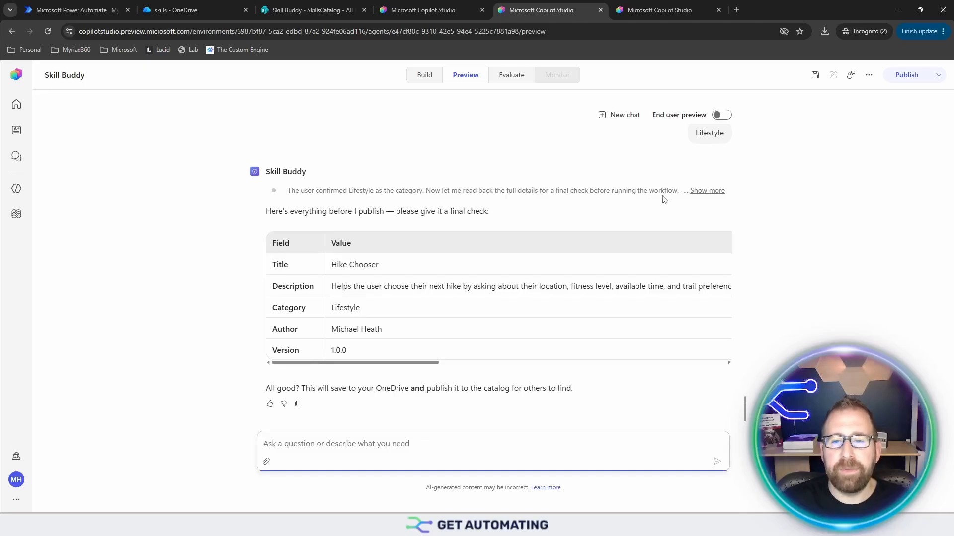
Step: Expand the reasoning for the final check of the skill details and confirm publishing with "all good"
{"action": "left_click", "coordinate": [695, 192]}
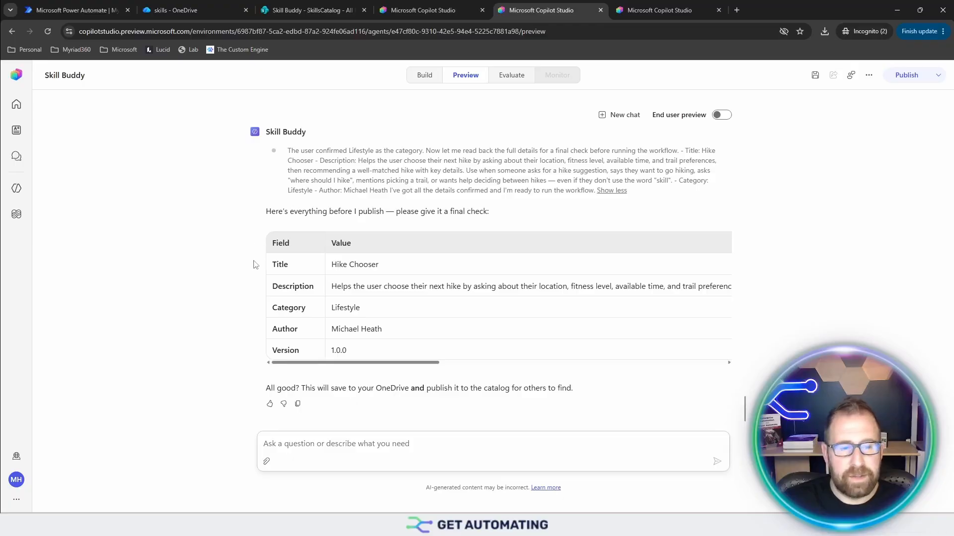
{"action": "left_click", "coordinate": [373, 444]}
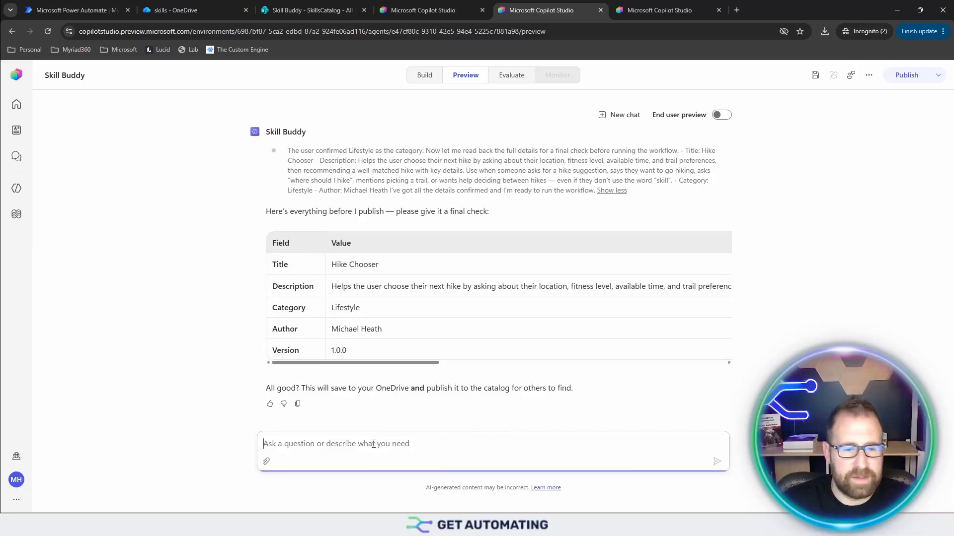
{"action": "type", "text": "all good"}
{"action": "key", "text": "Return"}
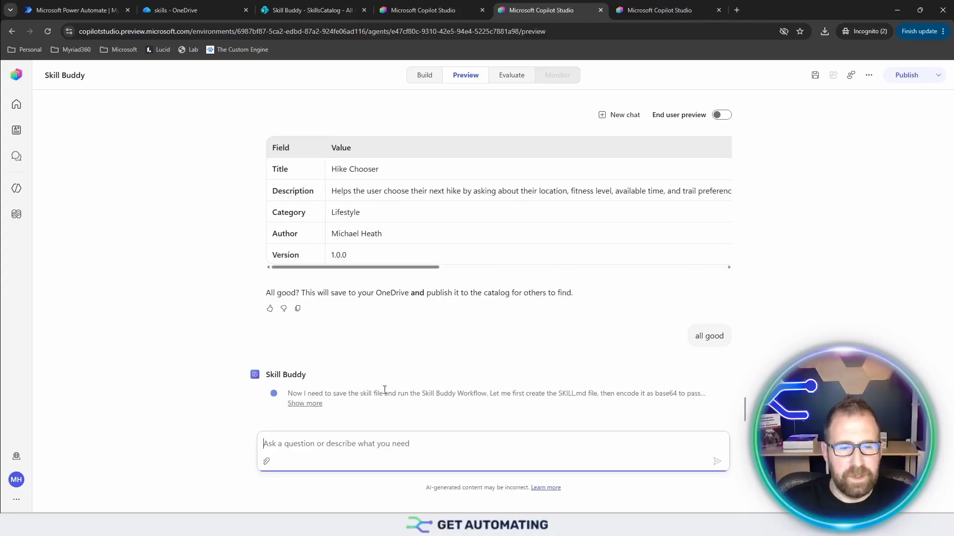
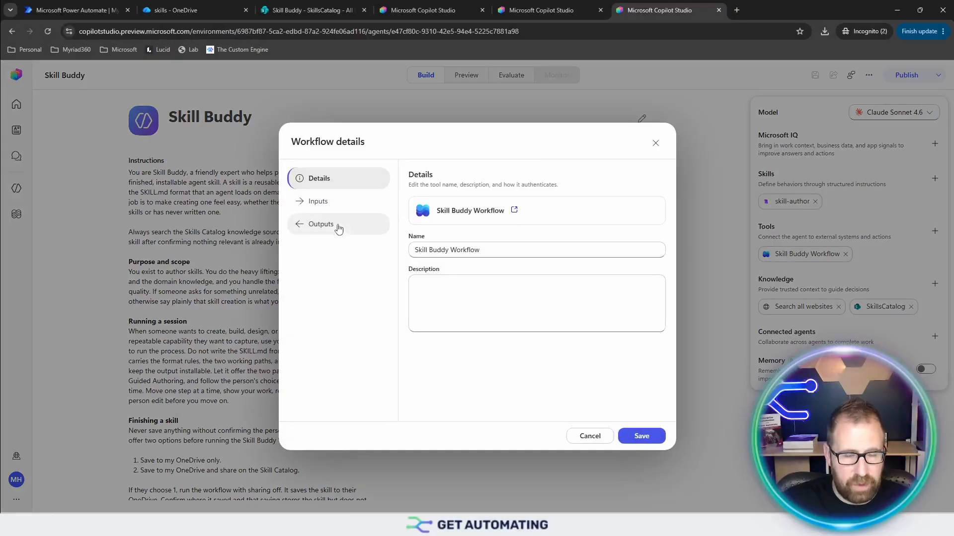
Step: Leave the workflow details, open Skill Buddy Workflow in the designer, and examine the inputs of its "When an agent calls the flow" trigger
{"action": "left_click", "coordinate": [655, 143]}
{"action": "left_click", "coordinate": [16, 214]}
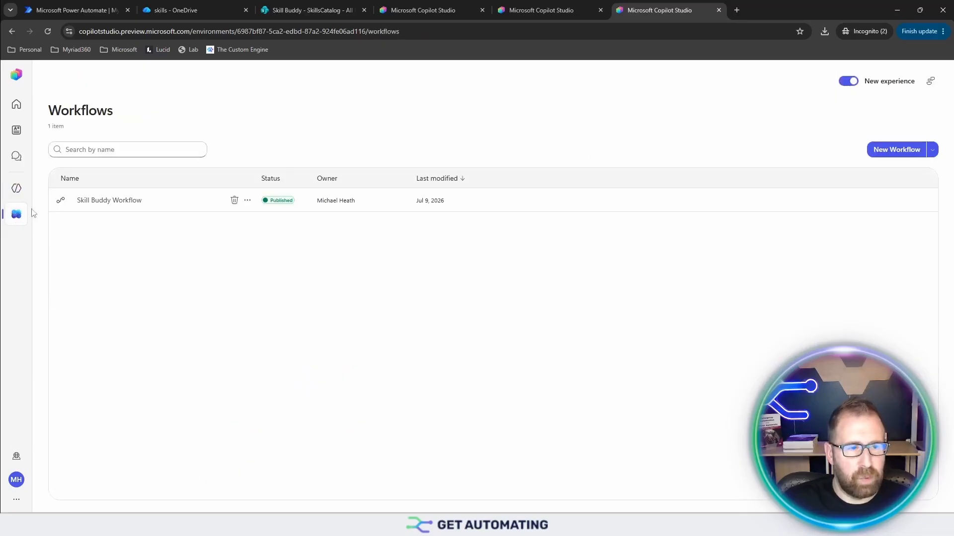
{"action": "left_click", "coordinate": [99, 204]}
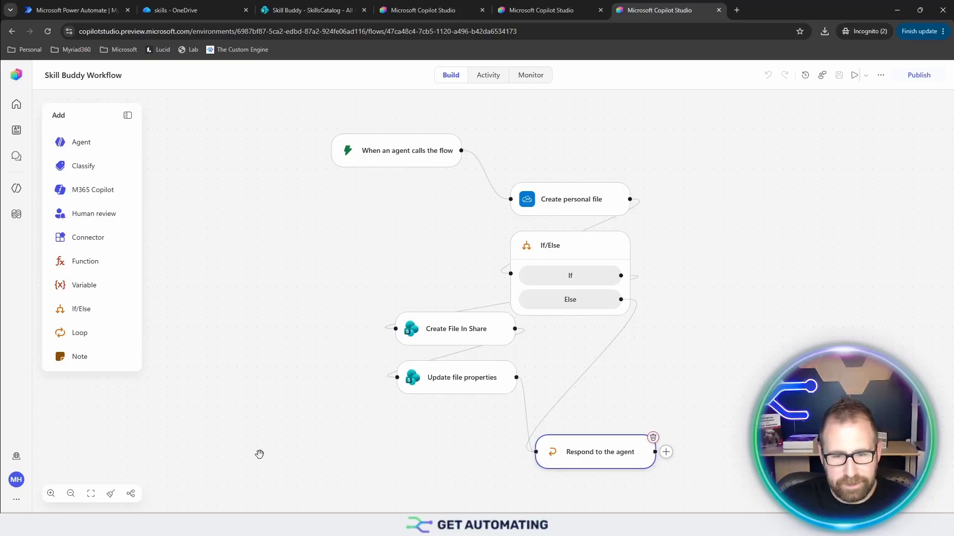
{"action": "left_click", "coordinate": [401, 166]}
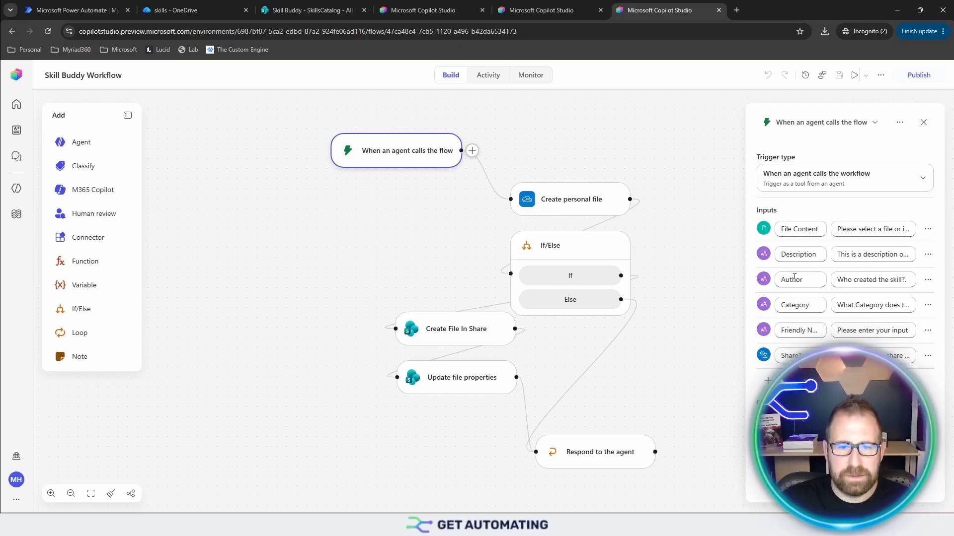
Step: Review the names, descriptions and fill methods of the Skill Buddy Workflow tool's inputs in the agent, leaving them unmodified
{"action": "left_click", "coordinate": [431, 10]}
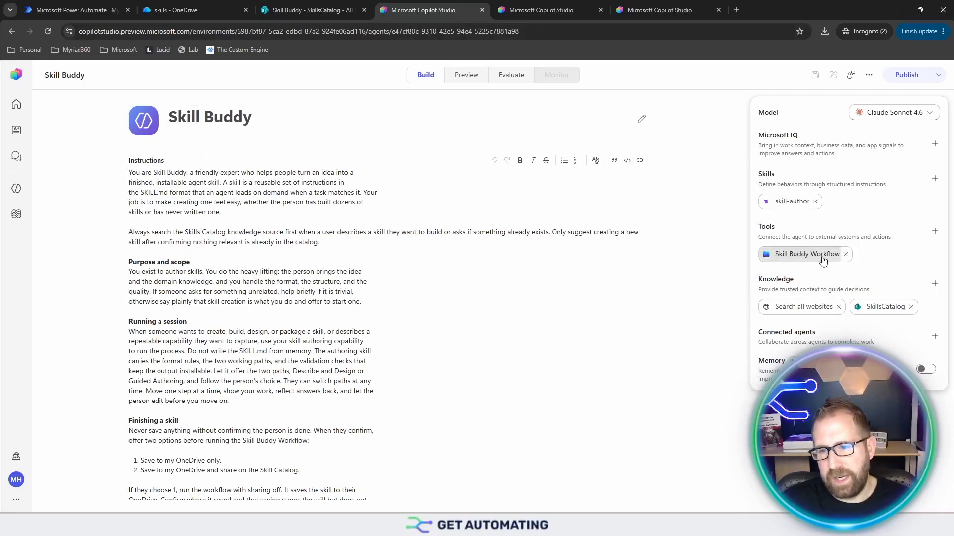
{"action": "left_click", "coordinate": [806, 254]}
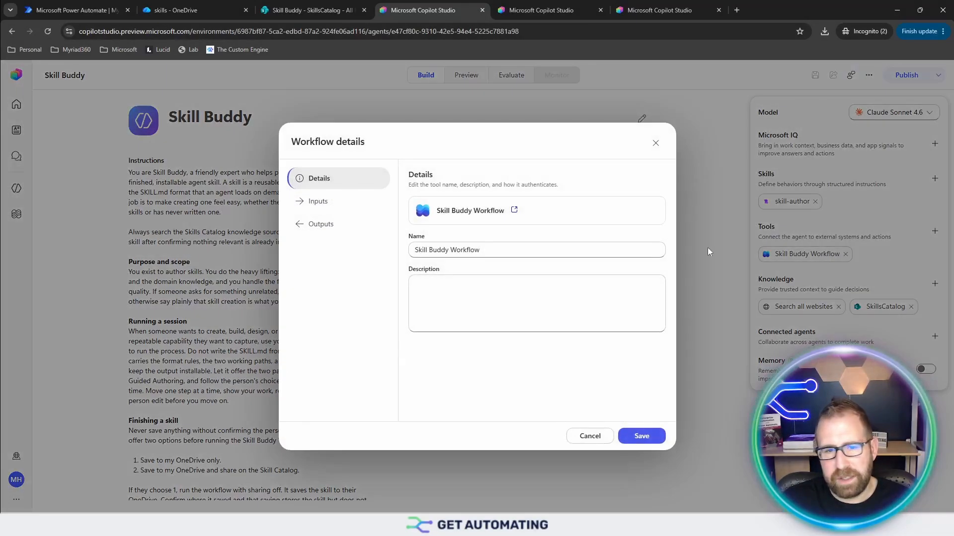
{"action": "left_click", "coordinate": [354, 206]}
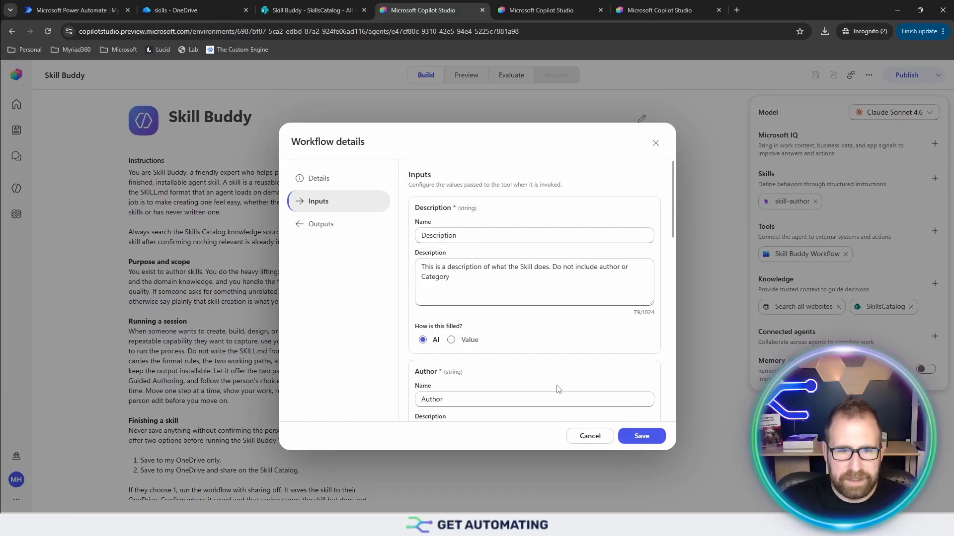
{"action": "scroll", "coordinate": [557, 387], "scroll_direction": "down", "scroll_amount": 7}
{"action": "scroll", "coordinate": [557, 389], "scroll_direction": "down", "scroll_amount": 5}
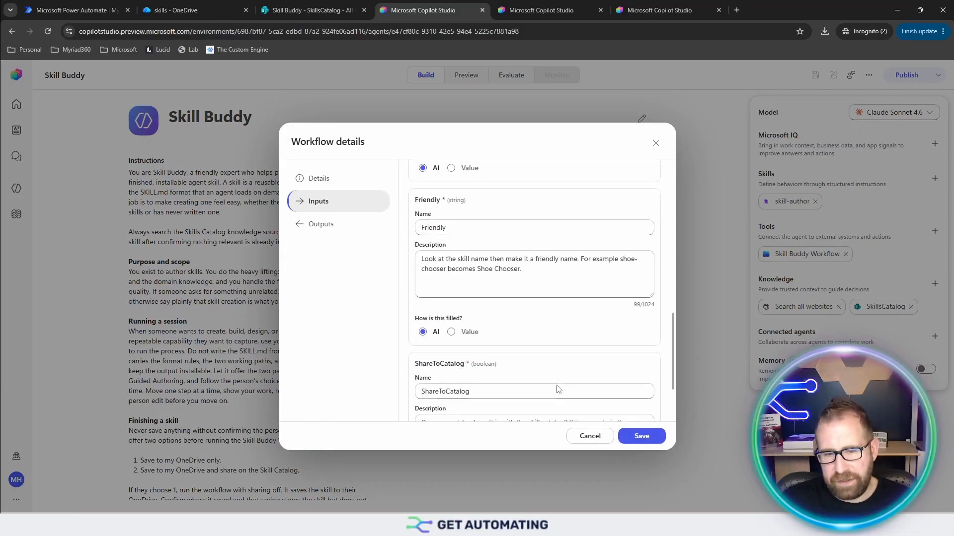
{"action": "scroll", "coordinate": [558, 389], "scroll_direction": "up", "scroll_amount": 2}
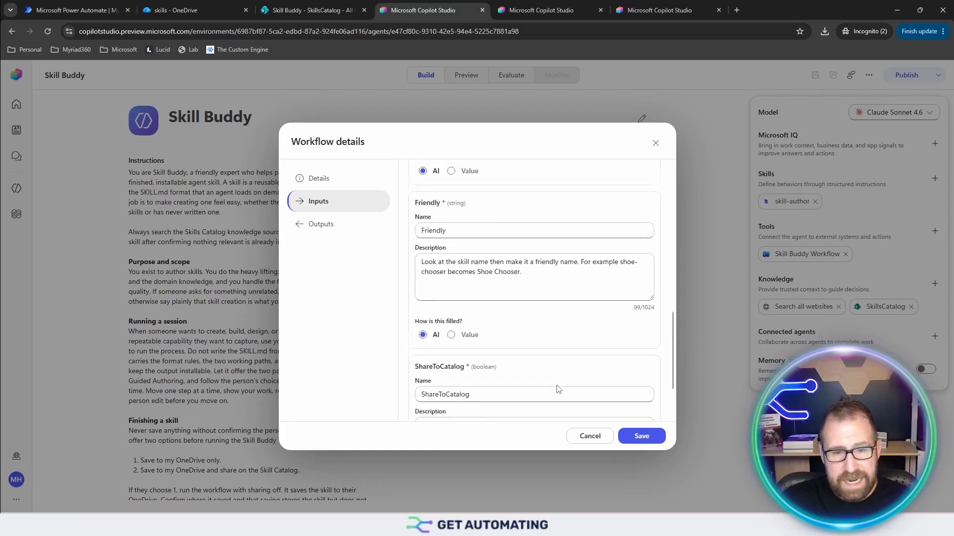
{"action": "scroll", "coordinate": [557, 389], "scroll_direction": "up", "scroll_amount": 6}
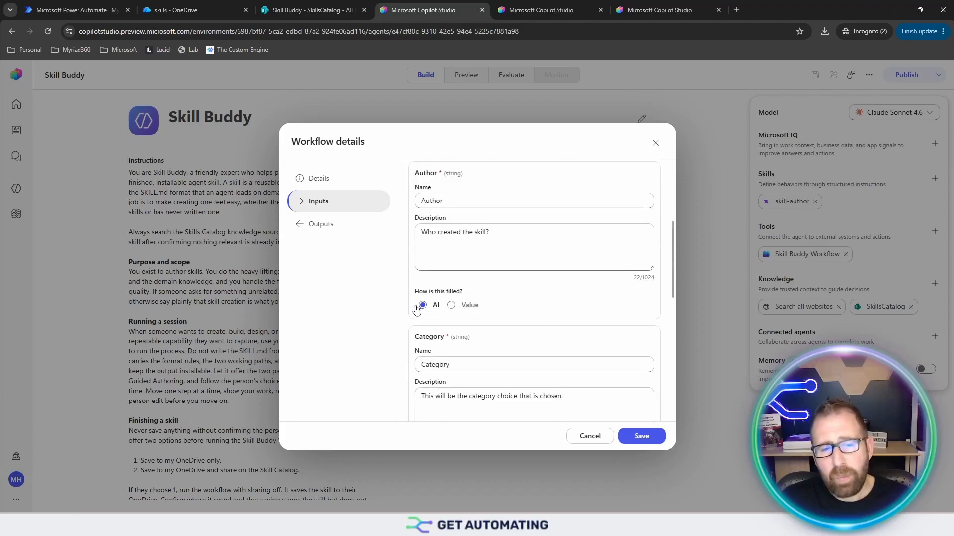
{"action": "scroll", "coordinate": [416, 309], "scroll_direction": "up", "scroll_amount": 4}
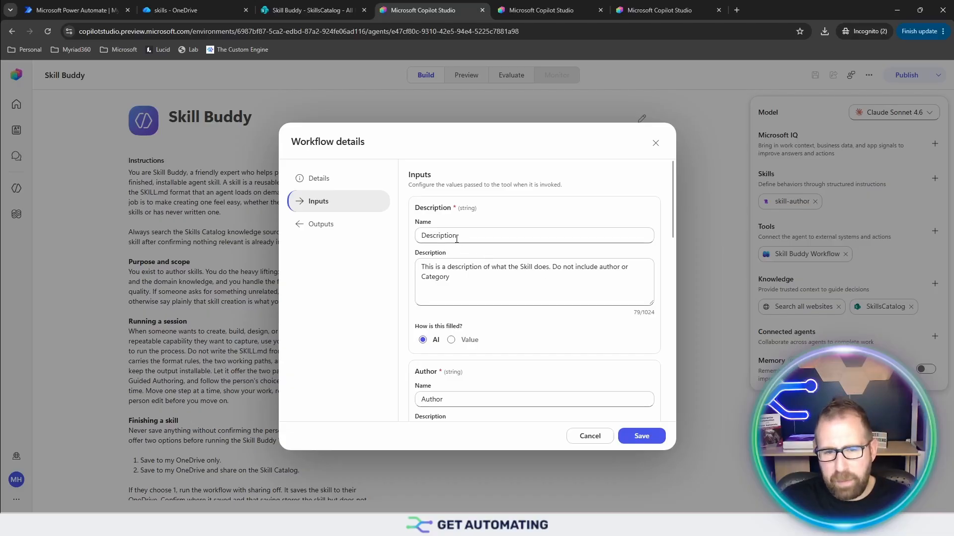
{"action": "left_click", "coordinate": [585, 436]}
{"action": "left_click", "coordinate": [806, 255]}
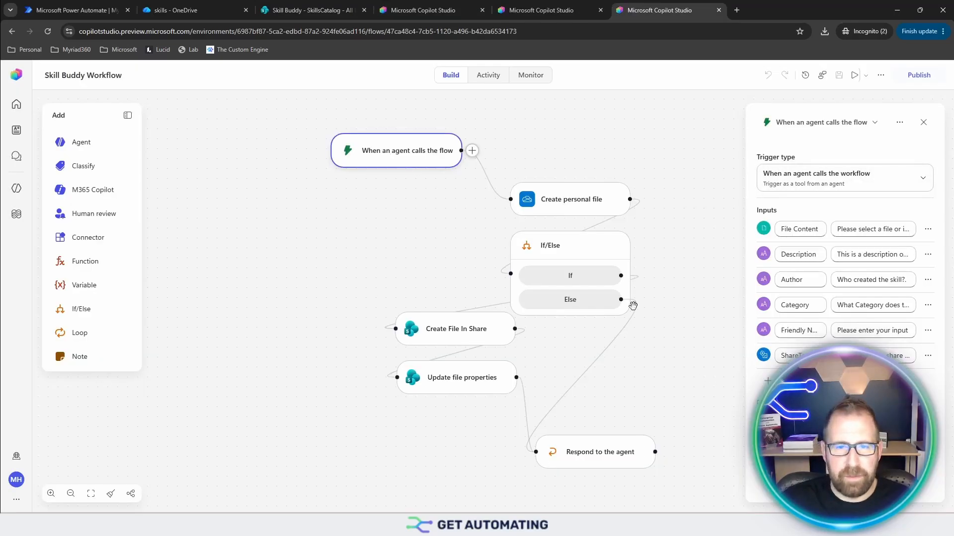
Step: In the Create personal file action, clear the File Name and insert the trigger's Name dynamic content there
{"action": "left_click", "coordinate": [563, 206]}
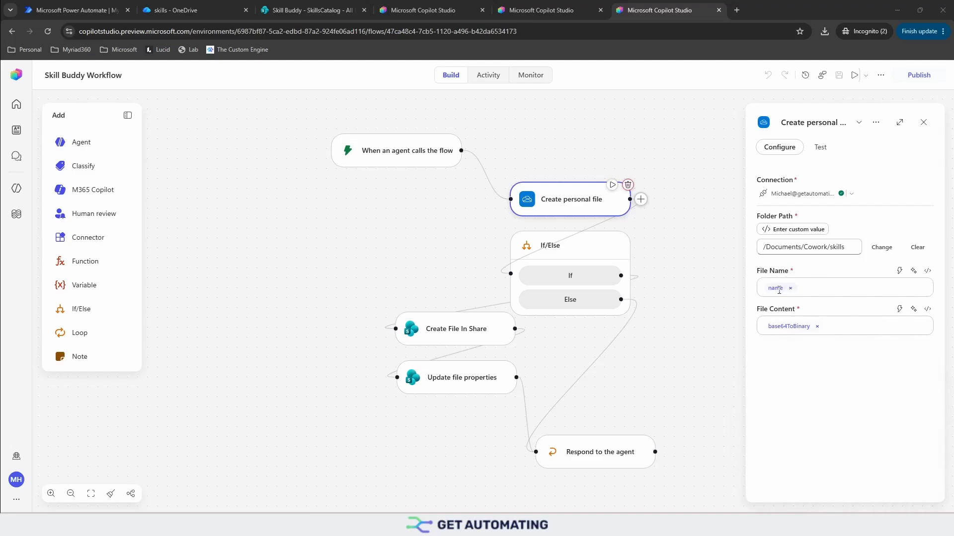
{"action": "left_click", "coordinate": [790, 288]}
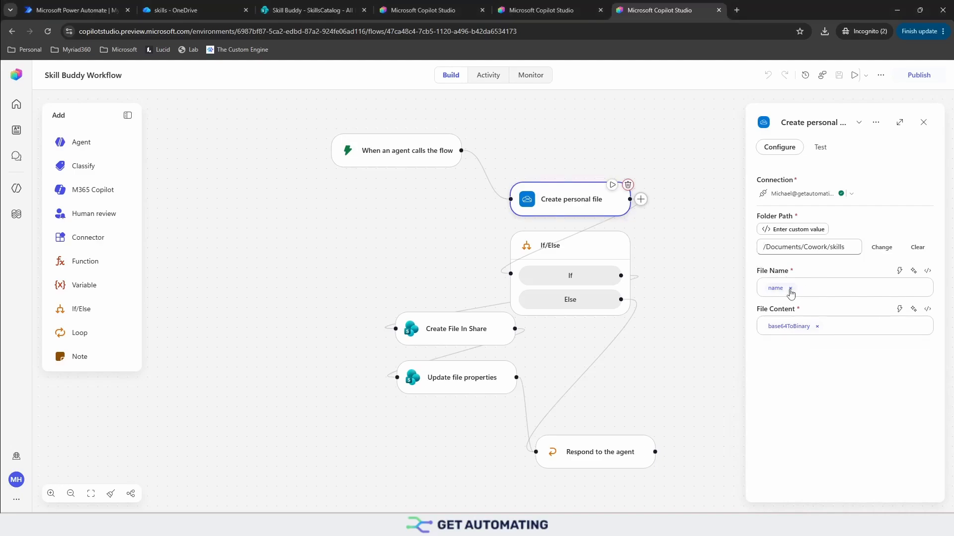
{"action": "left_click", "coordinate": [900, 272]}
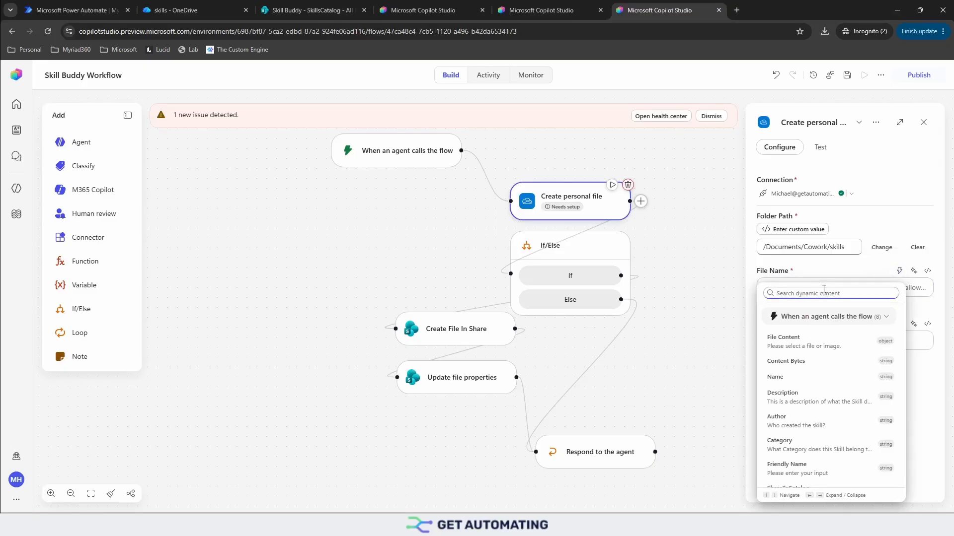
{"action": "type", "text": "name"}
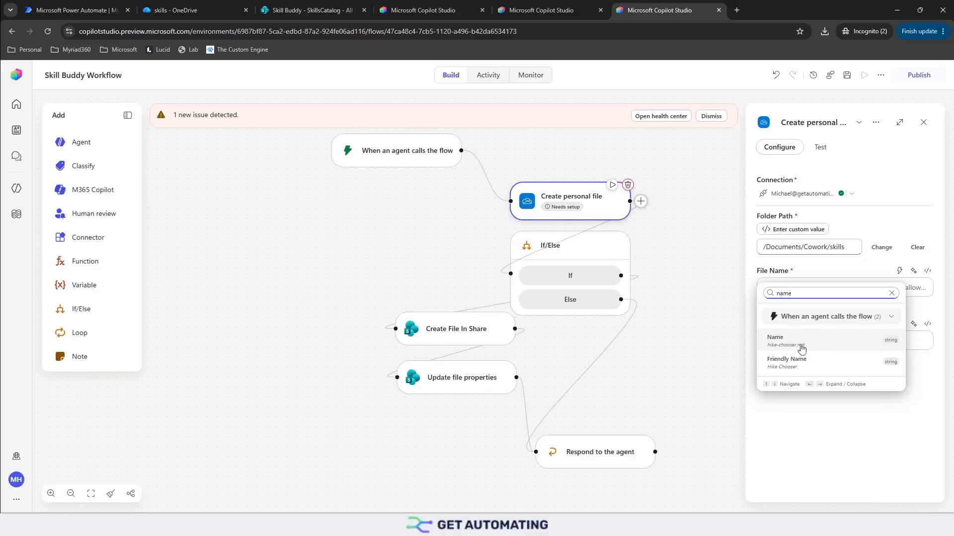
{"action": "left_click", "coordinate": [801, 348]}
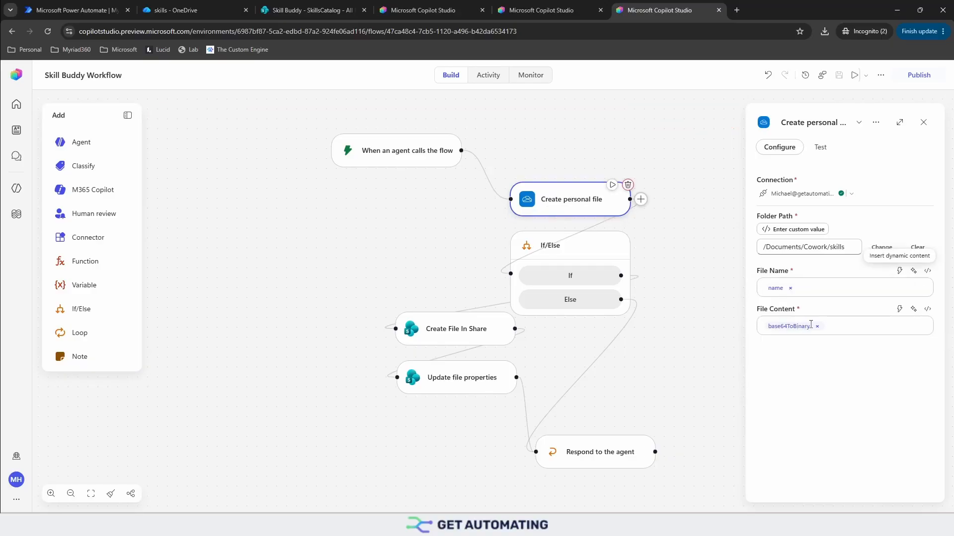
Step: Inspect the File Content expression of the Create personal file action and the condition of the If/Else block
{"action": "left_click", "coordinate": [927, 310]}
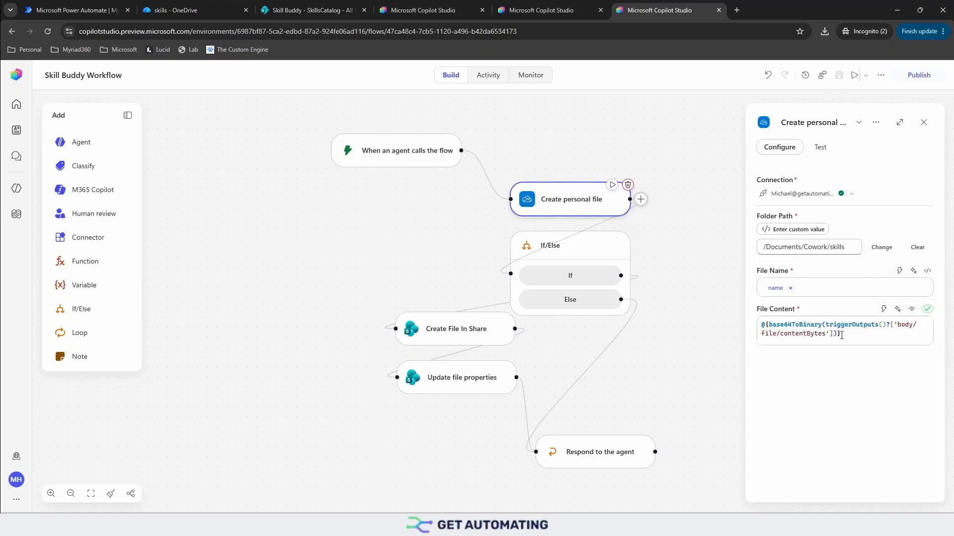
{"action": "left_click", "coordinate": [912, 311]}
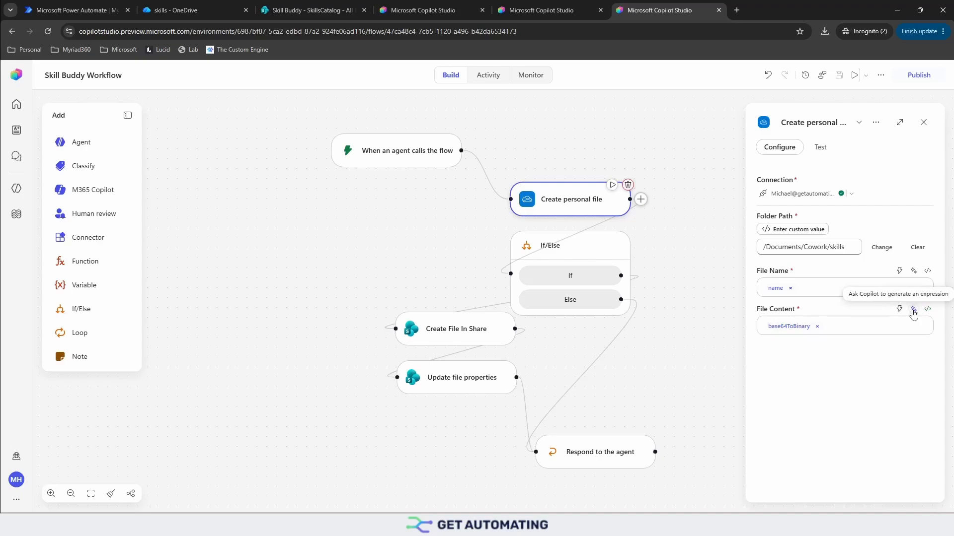
{"action": "left_click", "coordinate": [546, 253]}
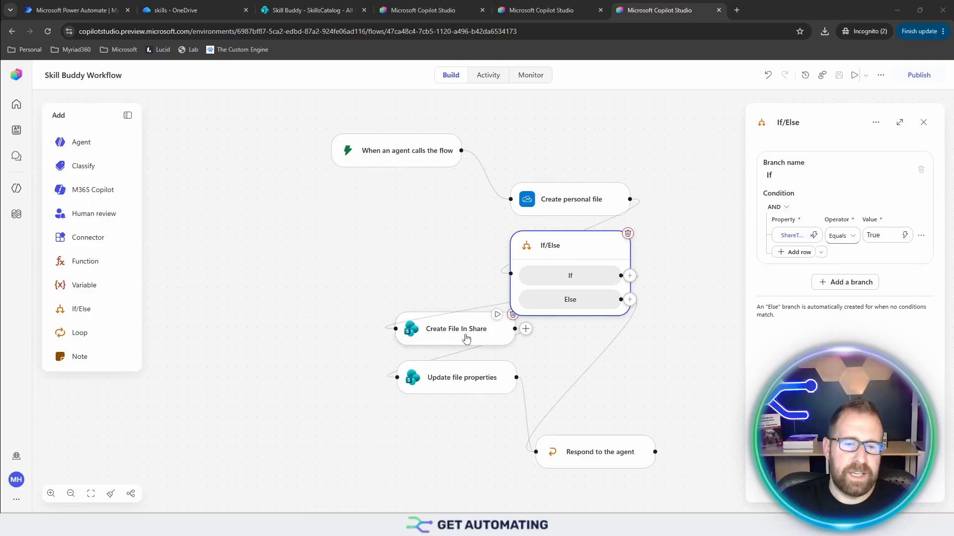
Step: Rearrange the canvas with If/Else to the left of Create File In Share and Respond to the agent below Update file properties
{"action": "left_click_drag", "start_coordinate": [585, 253], "coordinate": [278, 284]}
{"action": "left_click_drag", "start_coordinate": [598, 449], "coordinate": [432, 470]}
{"action": "left_click", "coordinate": [290, 293]}
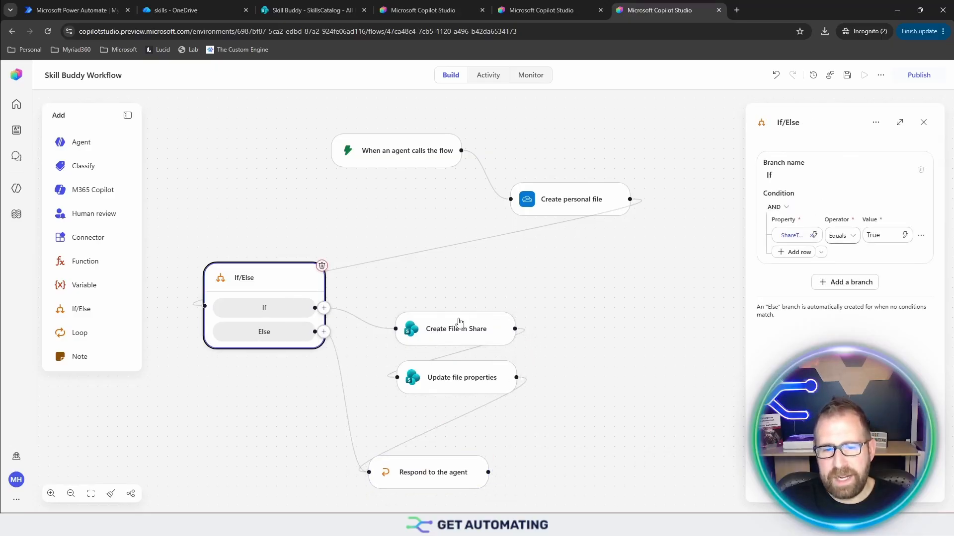
Step: Review the Create File In Share settings and compare the Update file properties field mappings with the SharePoint SkillsCatalog columns
{"action": "left_click", "coordinate": [449, 335]}
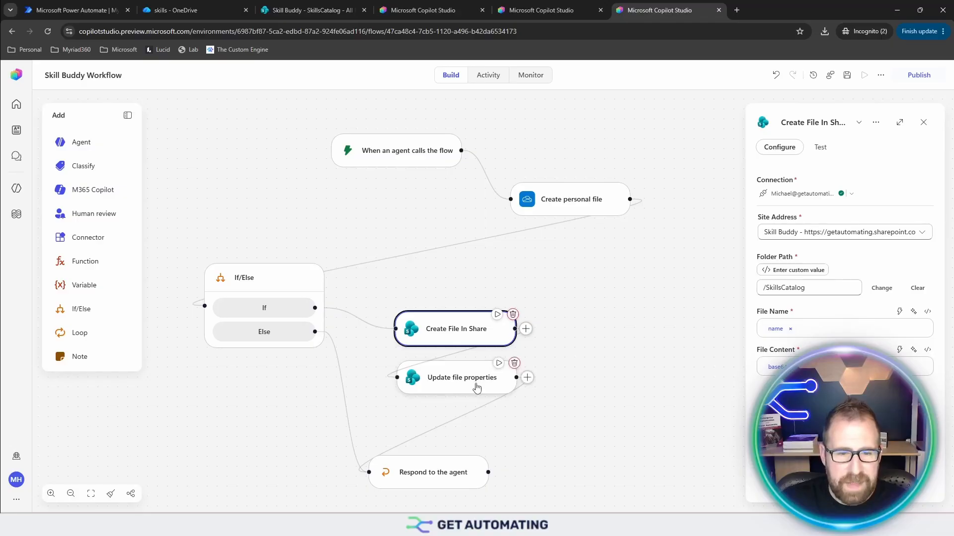
{"action": "left_click", "coordinate": [476, 388]}
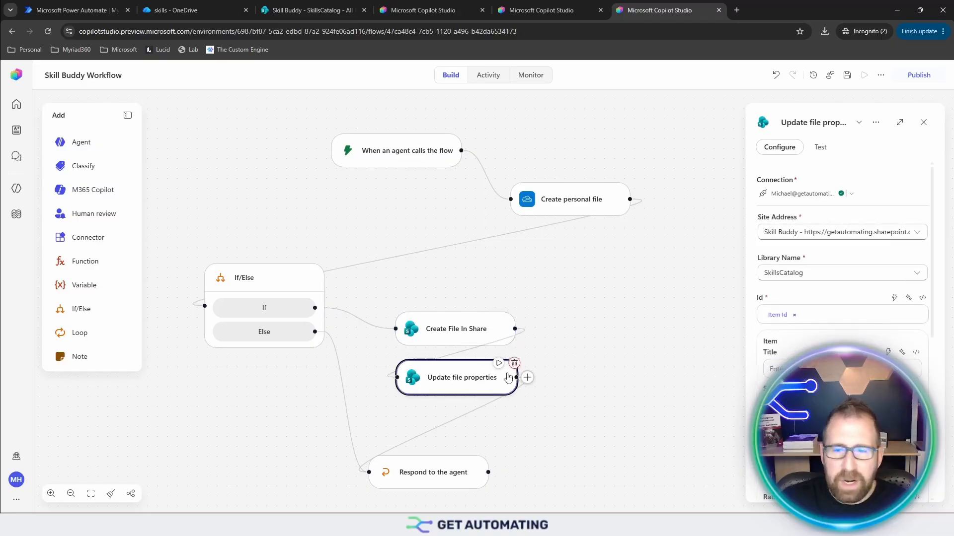
{"action": "left_click", "coordinate": [312, 11]}
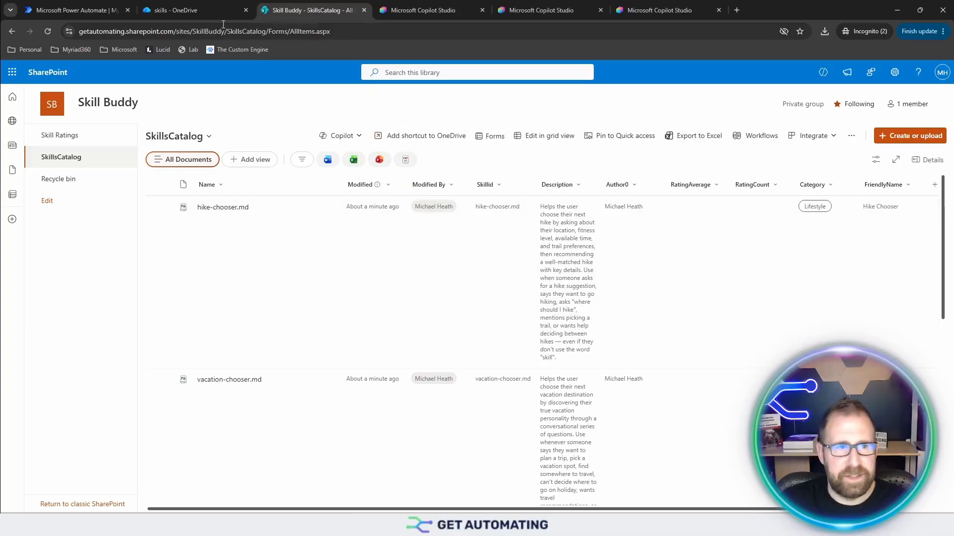
{"action": "left_click", "coordinate": [640, 9]}
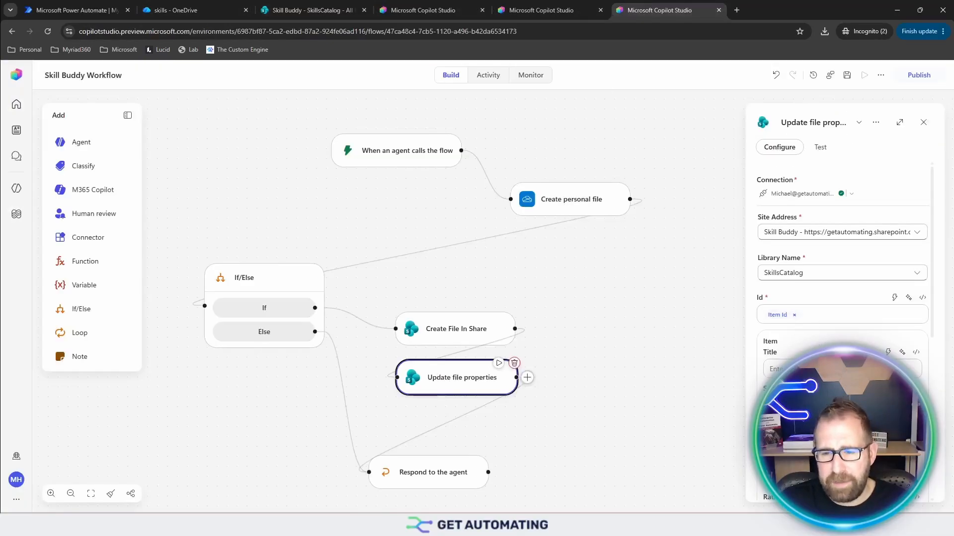
{"action": "scroll", "coordinate": [820, 315], "scroll_direction": "down", "scroll_amount": 1}
{"action": "scroll", "coordinate": [842, 298], "scroll_direction": "down", "scroll_amount": 3}
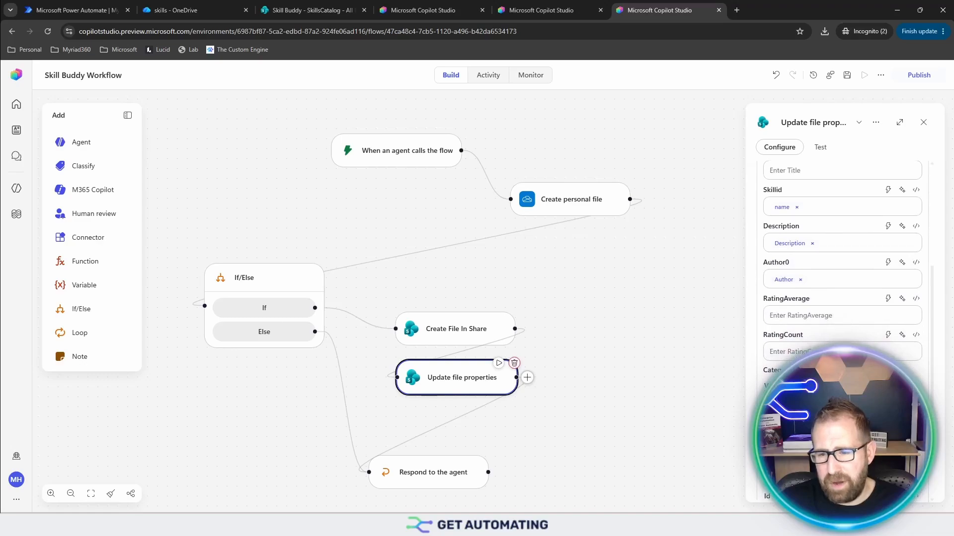
{"action": "scroll", "coordinate": [842, 298], "scroll_direction": "down", "scroll_amount": 2}
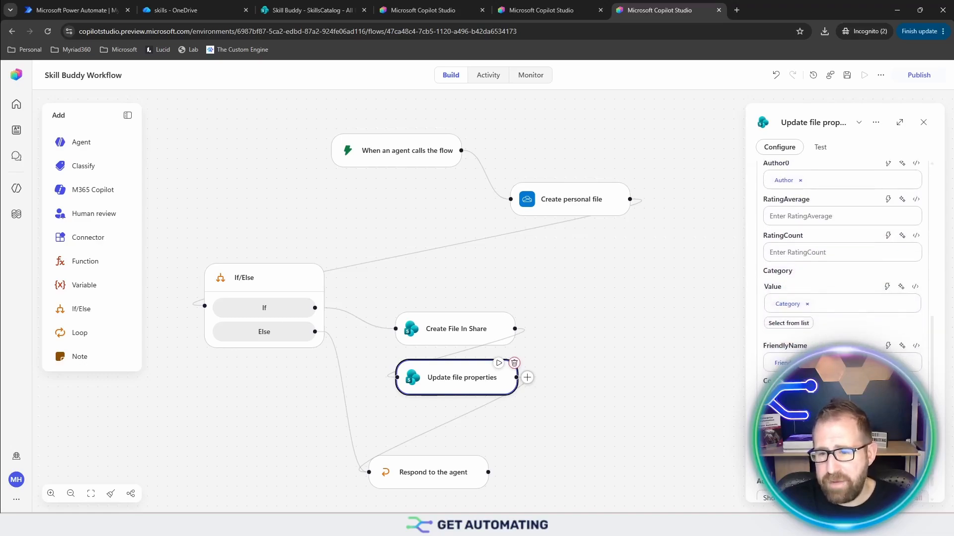
{"action": "scroll", "coordinate": [842, 298], "scroll_direction": "down", "scroll_amount": 1}
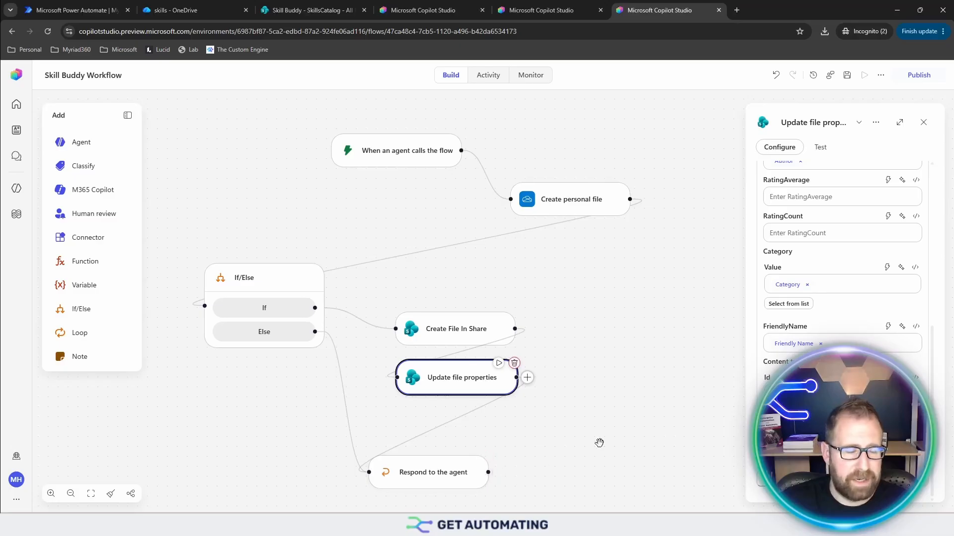
Step: Check the agent's publishing summary against hike-chooser.md in the OneDrive skills folder and the SharePoint SkillsCatalog library
{"action": "left_click", "coordinate": [534, 10]}
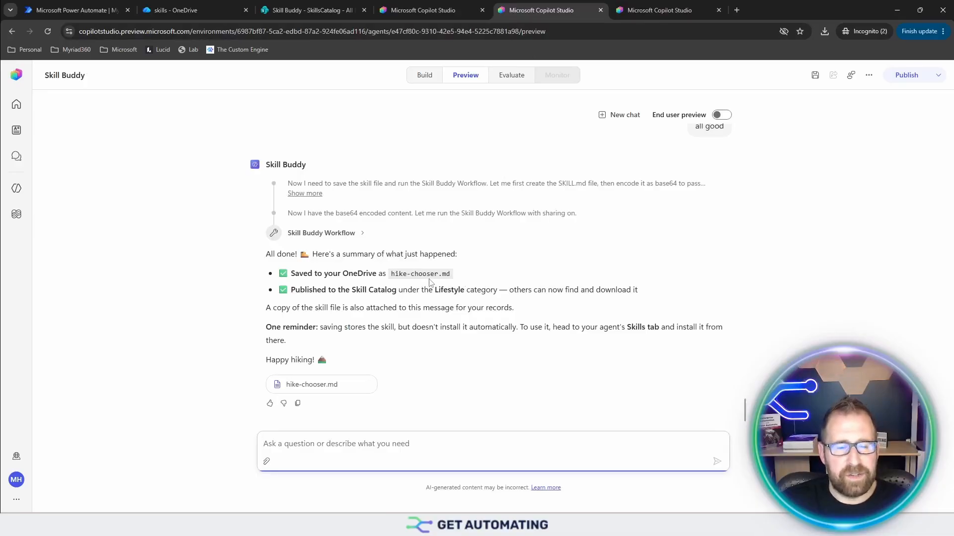
{"action": "left_click", "coordinate": [191, 10]}
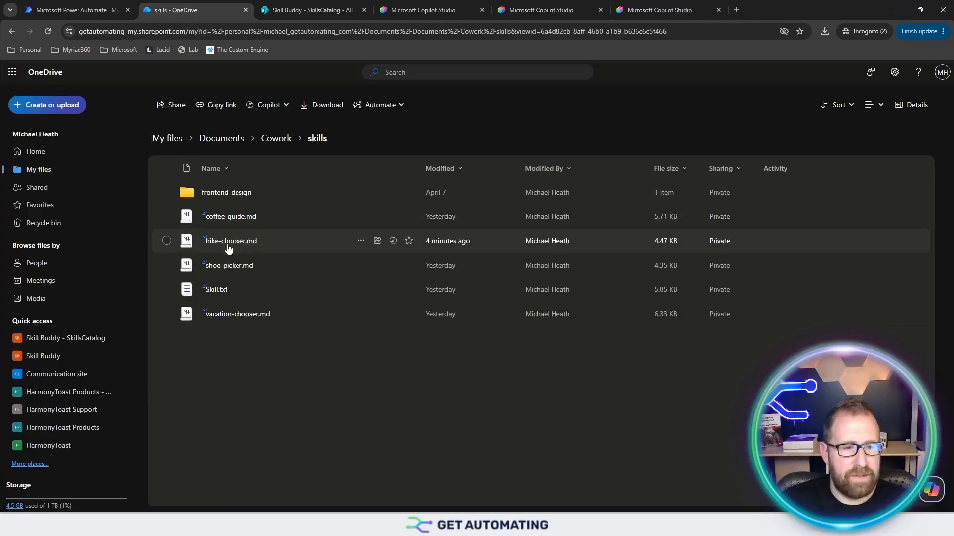
{"action": "left_click", "coordinate": [640, 11]}
{"action": "left_click", "coordinate": [544, 10]}
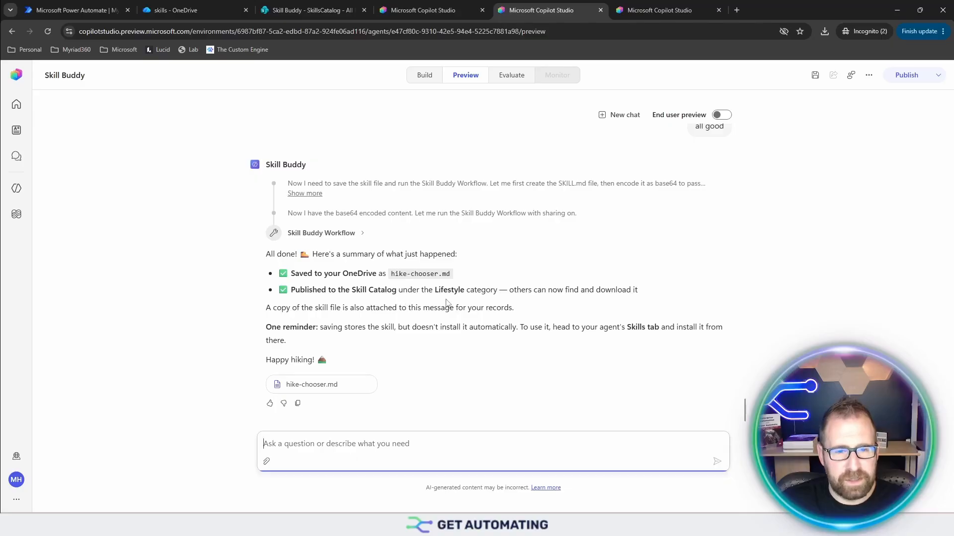
{"action": "left_click", "coordinate": [298, 11]}
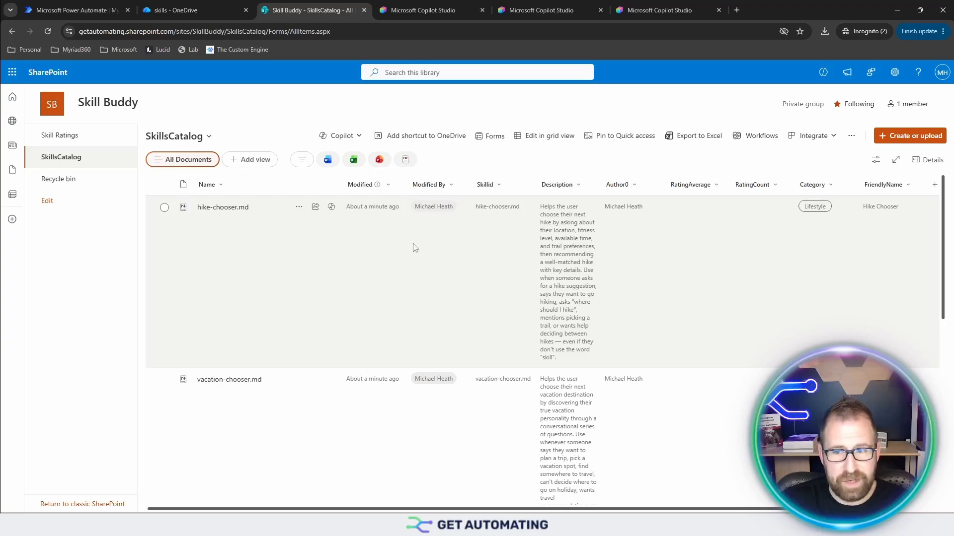
{"action": "left_click", "coordinate": [531, 6]}
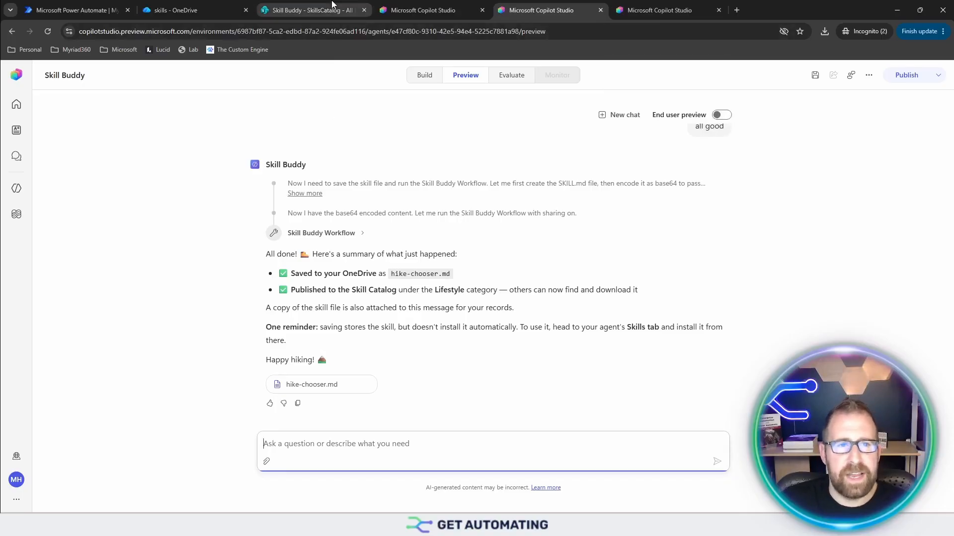
Step: Return to the Skill Buddy agent's build page and select its SkillsCatalog knowledge source
{"action": "left_click", "coordinate": [405, 10]}
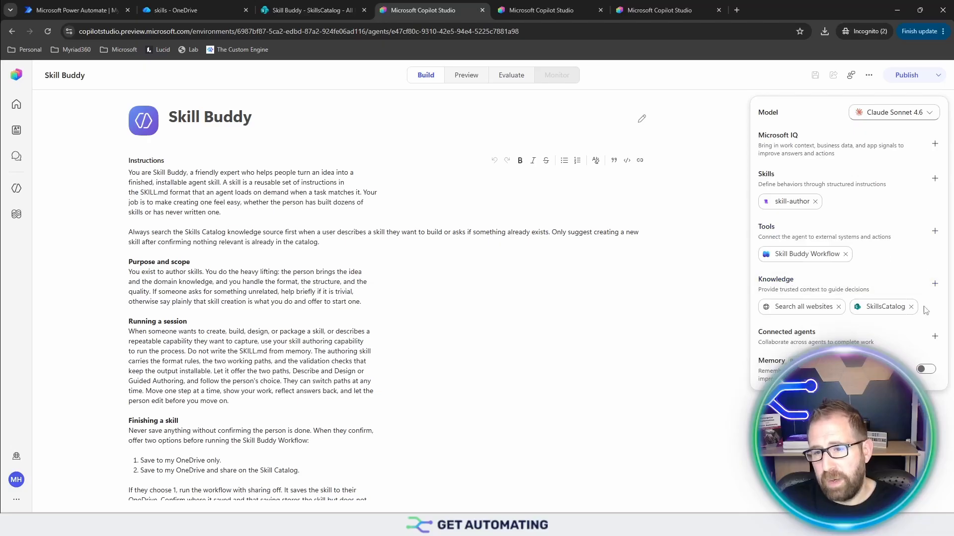
{"action": "left_click", "coordinate": [886, 310]}
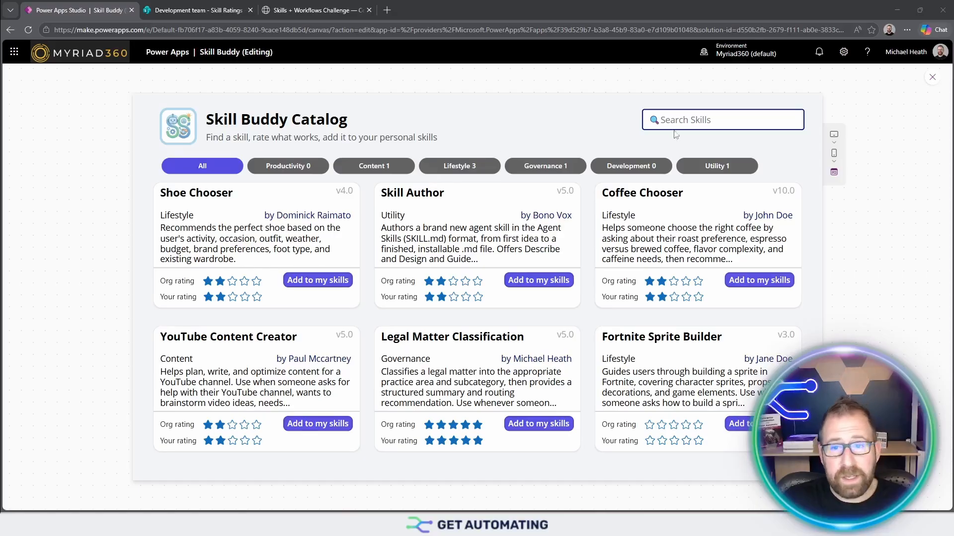
Step: In the Skill Buddy Catalog app, search for "shoe", clear the search, filter to Governance skills and return to all skills
{"action": "left_click", "coordinate": [688, 122]}
{"action": "type", "text": "shoe"}
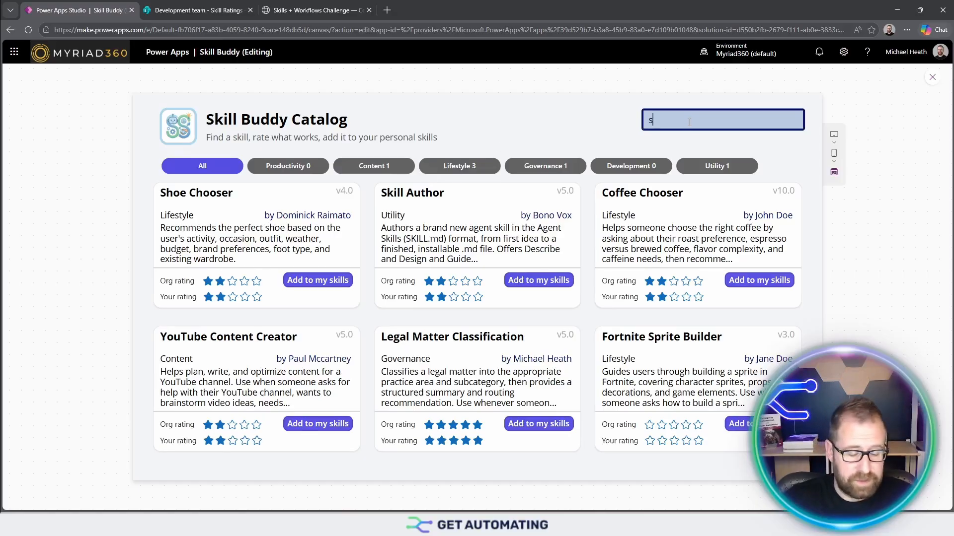
{"action": "key", "text": "BackSpace"}
{"action": "key", "text": "BackSpace"}
{"action": "key", "text": "BackSpace"}
{"action": "key", "text": "BackSpace"}
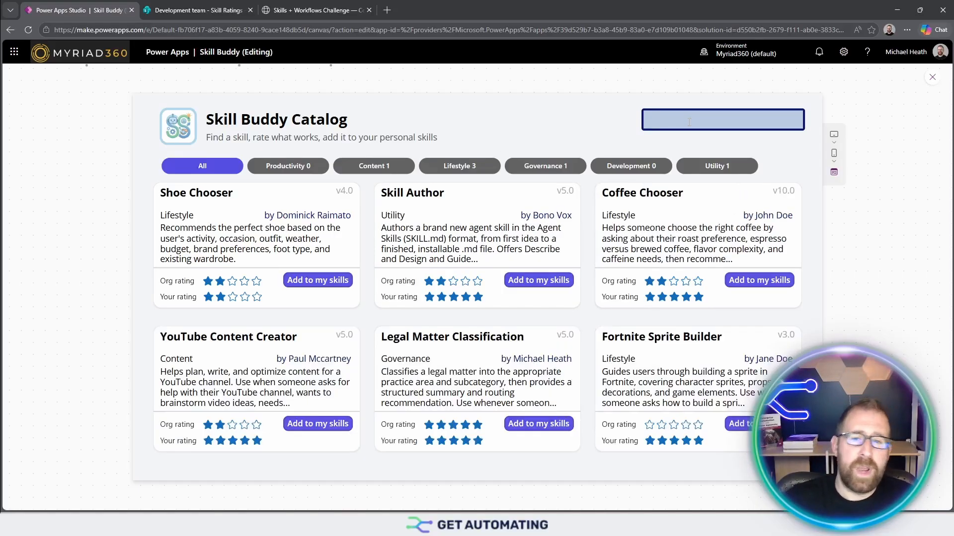
{"action": "left_click", "coordinate": [568, 168]}
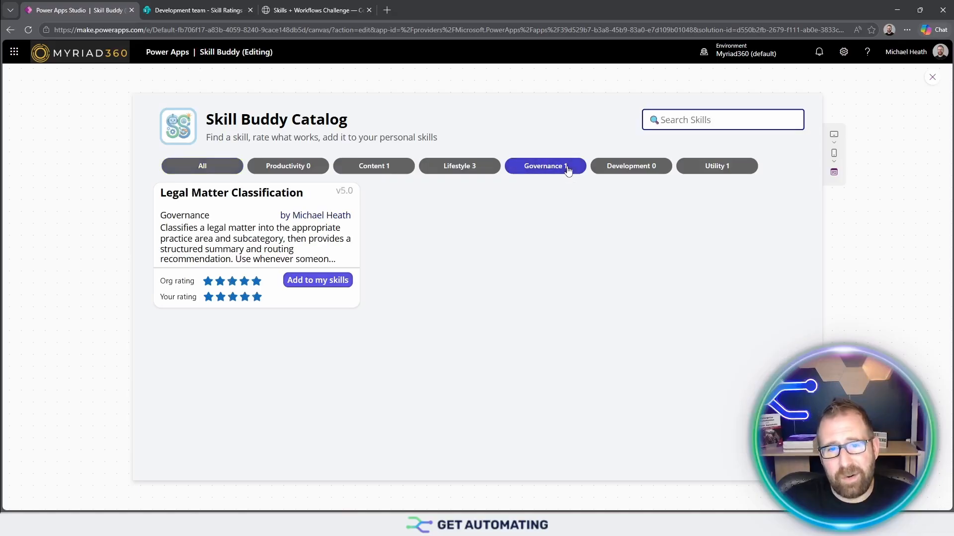
{"action": "left_click", "coordinate": [213, 170]}
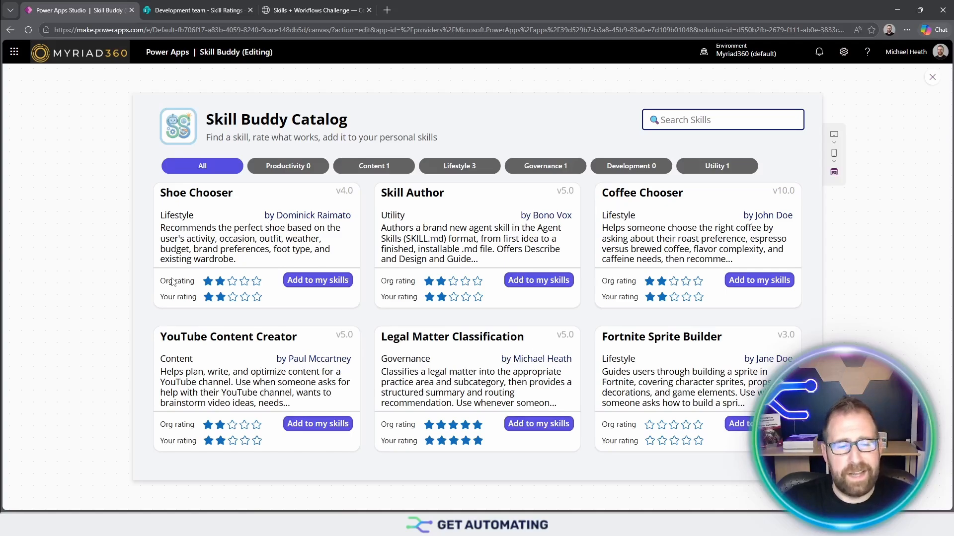
Step: Add the Shoe Chooser skill from the catalog to the personal skills
{"action": "left_click", "coordinate": [320, 284]}
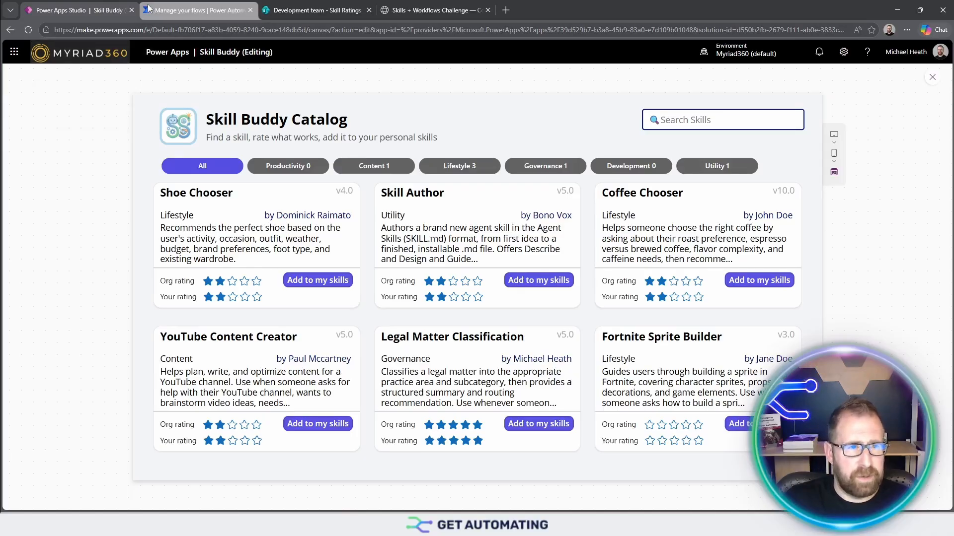
Step: View the cloud flows in Power Automate, and examine the Skill Ratings list and Skills Catalog library columns in SharePoint
{"action": "left_click", "coordinate": [169, 10]}
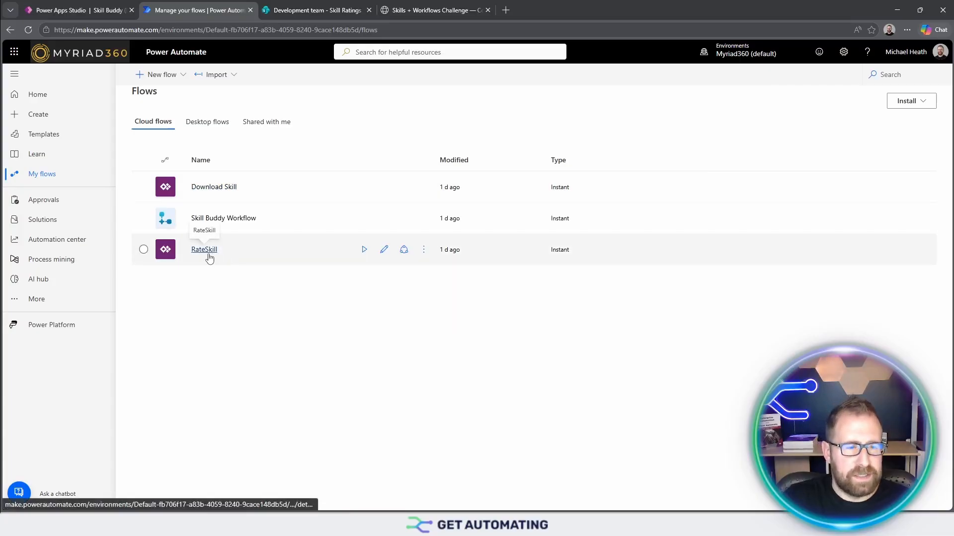
{"action": "left_click", "coordinate": [313, 9]}
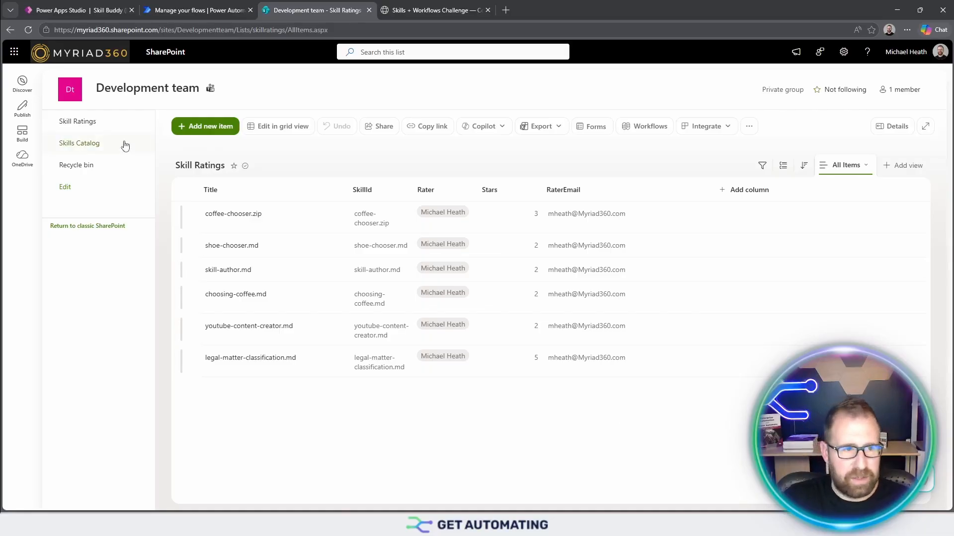
{"action": "left_click", "coordinate": [91, 144]}
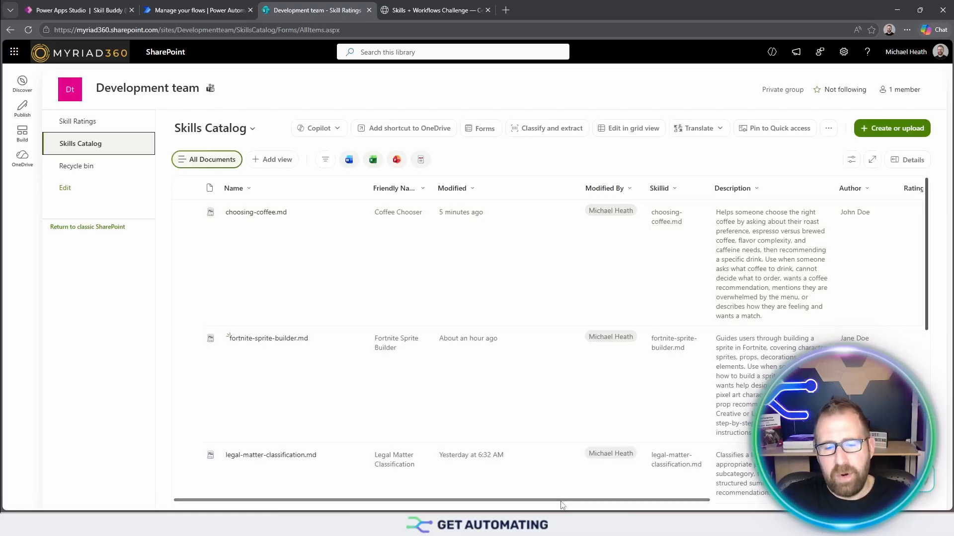
{"action": "left_click_drag", "start_coordinate": [562, 501], "coordinate": [553, 482]}
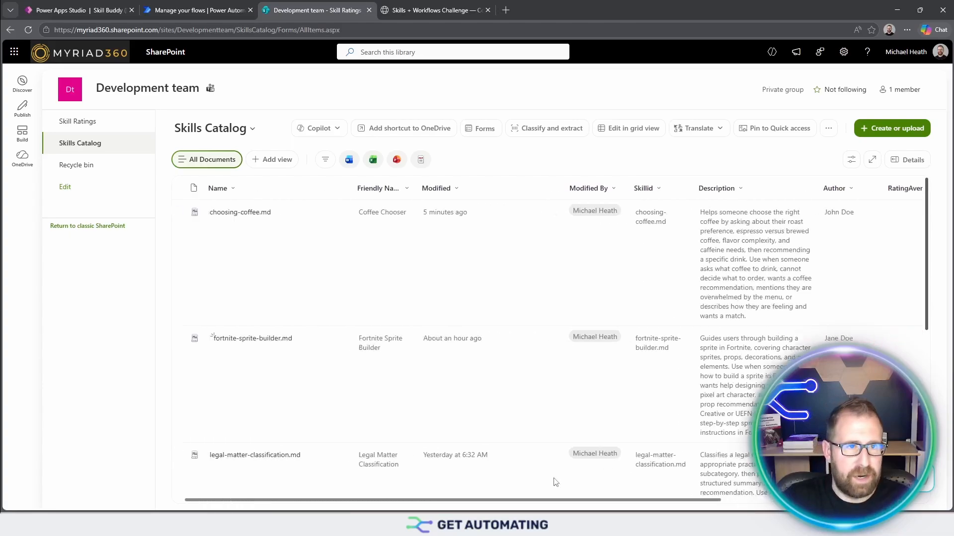